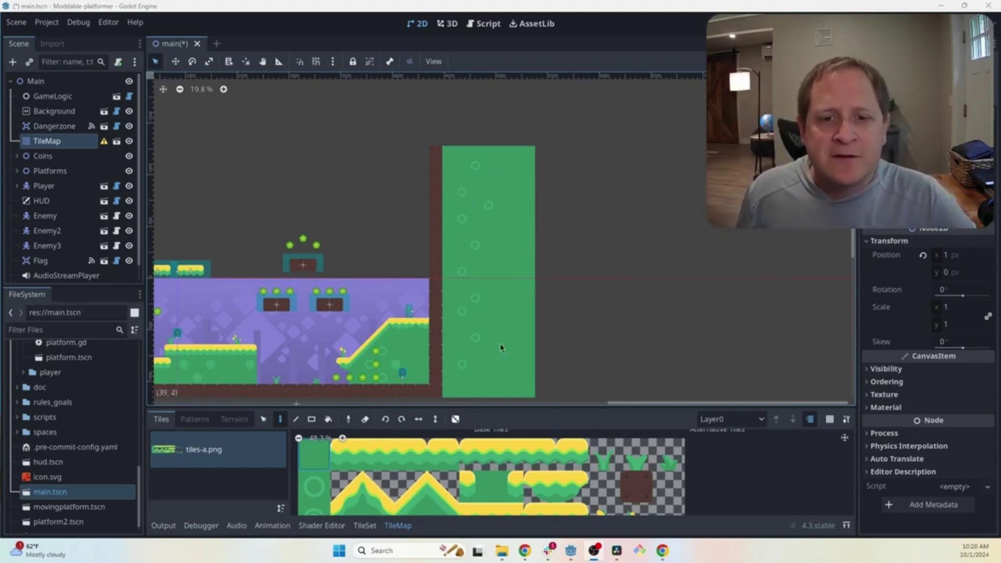
# - Reselect the TileMap and erase tiles from the brown wall with the Eraser
pyautogui.click(65, 148)
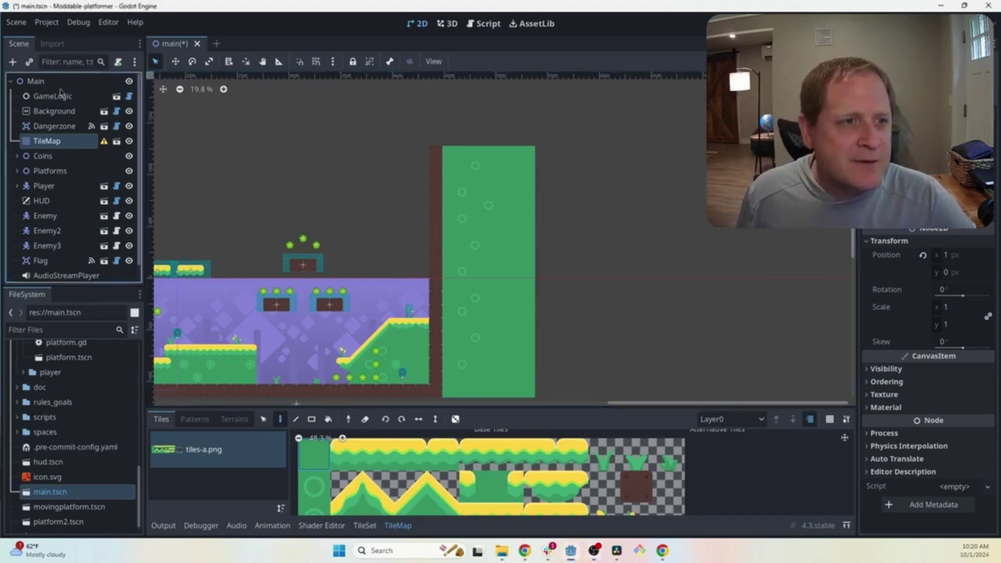
pyautogui.click(59, 86)
pyautogui.click(47, 146)
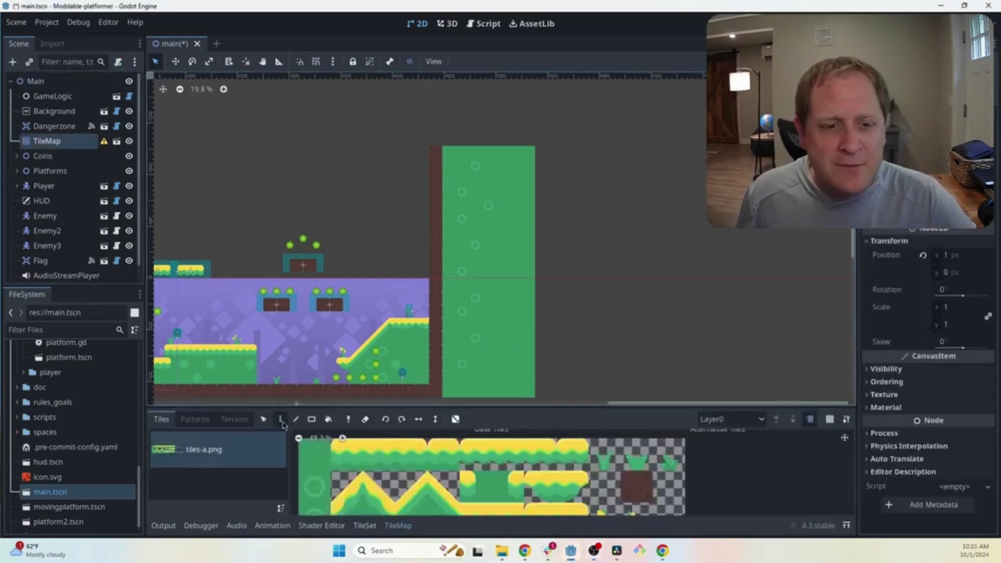
pyautogui.click(365, 419)
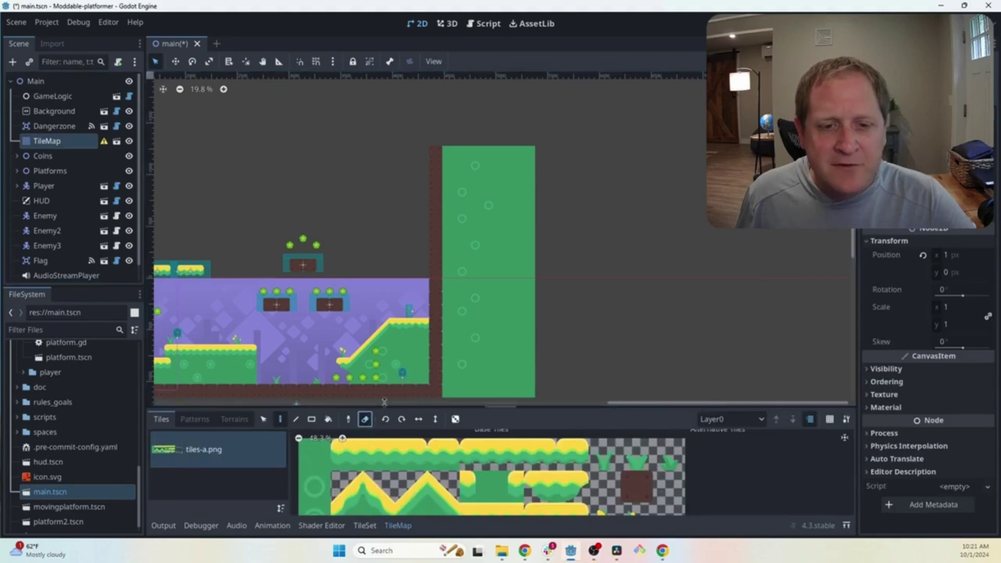
pyautogui.moveTo(436, 329); pyautogui.dragTo(436, 284)
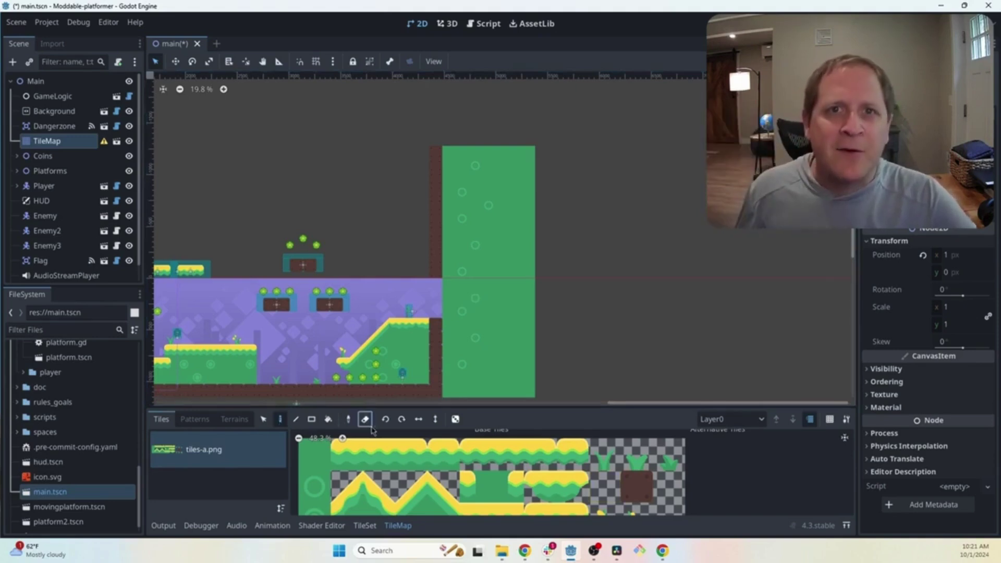
# - Paint a straight line of ground tiles along the bottom with the Line tool
pyautogui.hscroll(1, 372, 396)
pyautogui.click(296, 418)
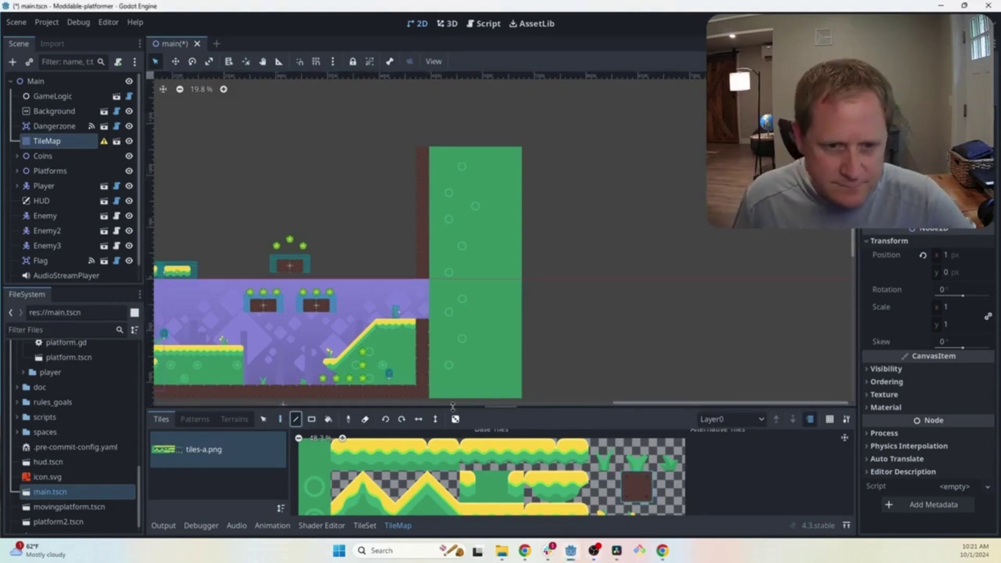
pyautogui.moveTo(433, 392); pyautogui.dragTo(627, 400)
pyautogui.scroll(-1, 462, 168)
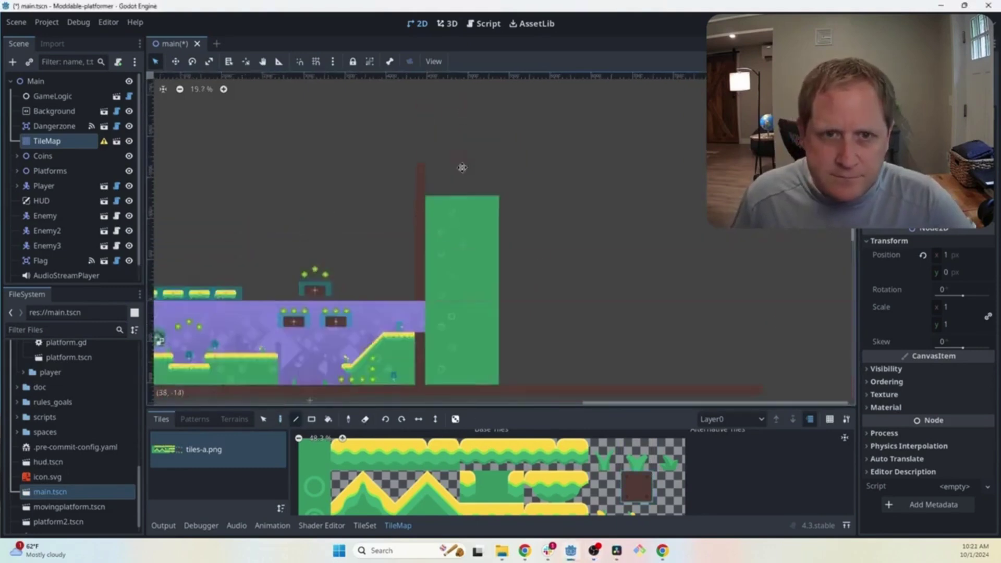
pyautogui.keyDown('ctrl'); pyautogui.scroll(3, 422, 188); pyautogui.keyUp('ctrl')
pyautogui.scroll(-3, 421, 188)
# - Paint short strips of brown ledge tiles onto the tall green column
pyautogui.hscroll(-3, 469, 177)
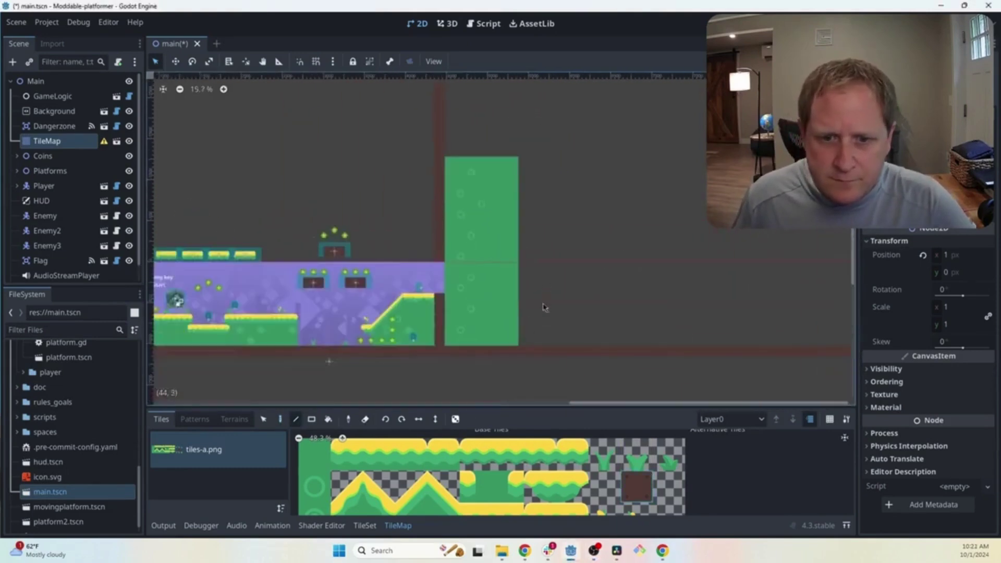
pyautogui.moveTo(514, 163); pyautogui.dragTo(524, 162)
pyautogui.scroll(1, 520, 156)
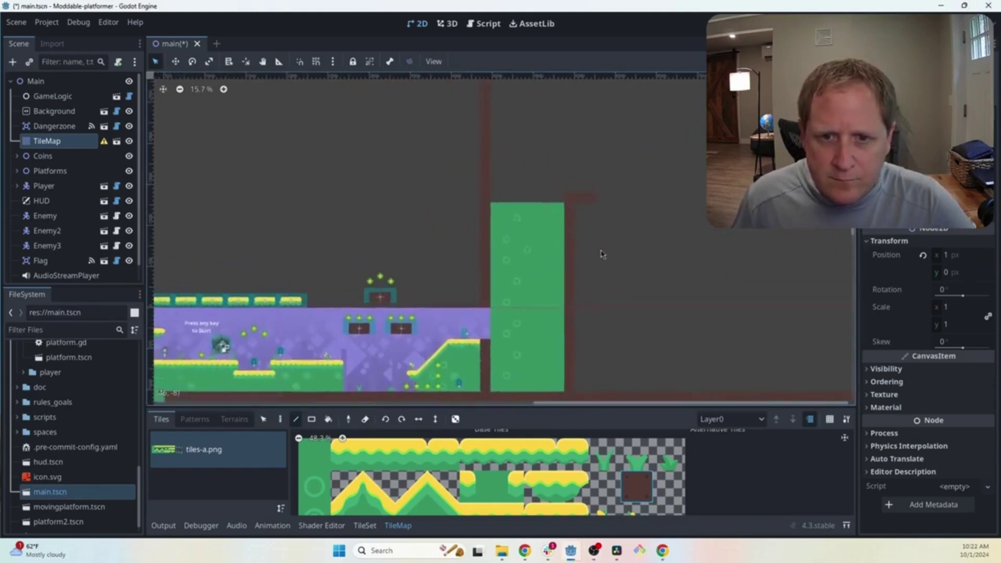
pyautogui.keyDown('ctrl'); pyautogui.scroll(2, 599, 252); pyautogui.keyUp('ctrl')
pyautogui.moveTo(487, 201); pyautogui.dragTo(468, 200)
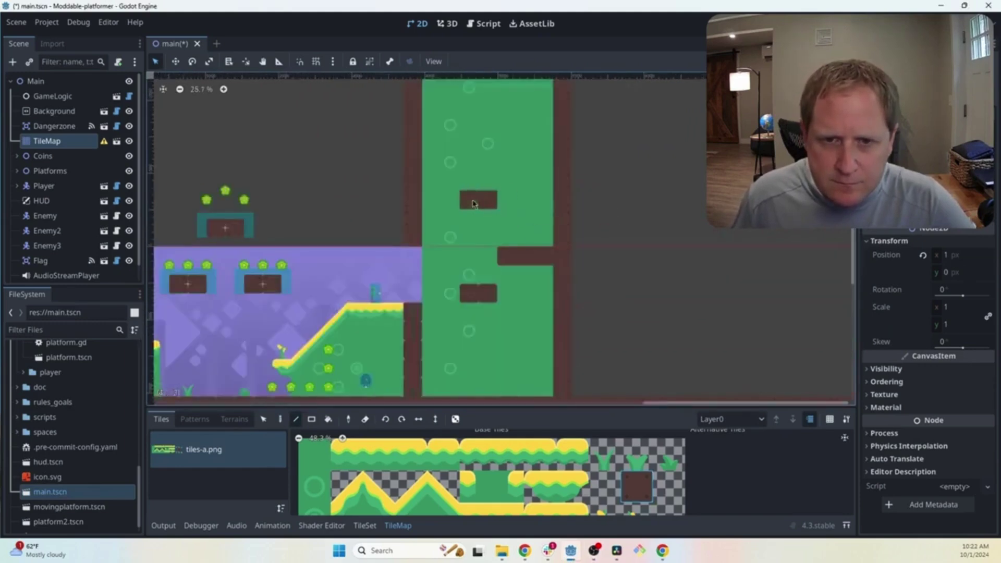
pyautogui.scroll(2, 491, 277)
pyautogui.hscroll(1, 491, 277)
pyautogui.scroll(1, 537, 369)
pyautogui.scroll(-2, 597, 270)
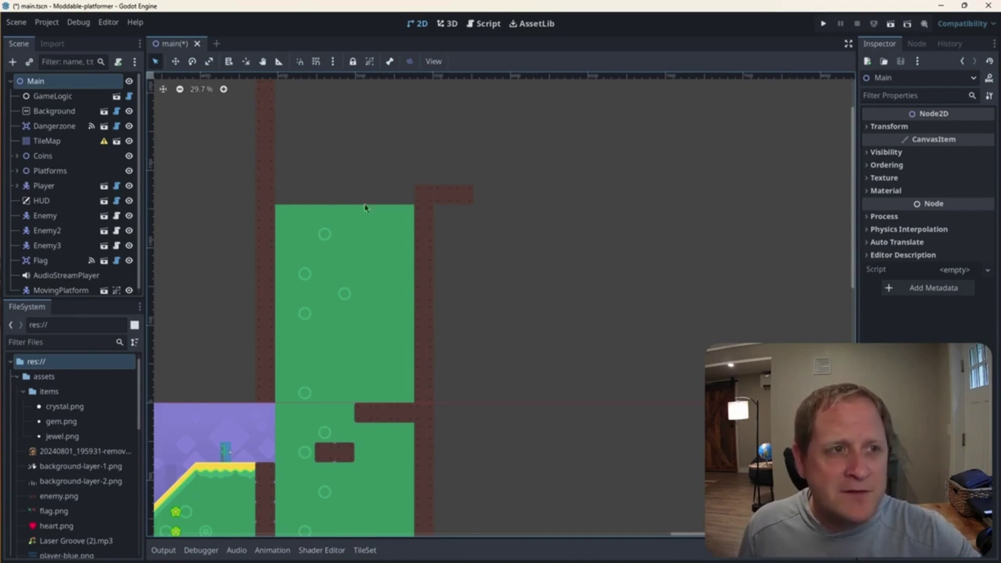
# - Create a new scene whose root is an AnimatableBody2D, found by searching 'anim'
pyautogui.click(16, 23)
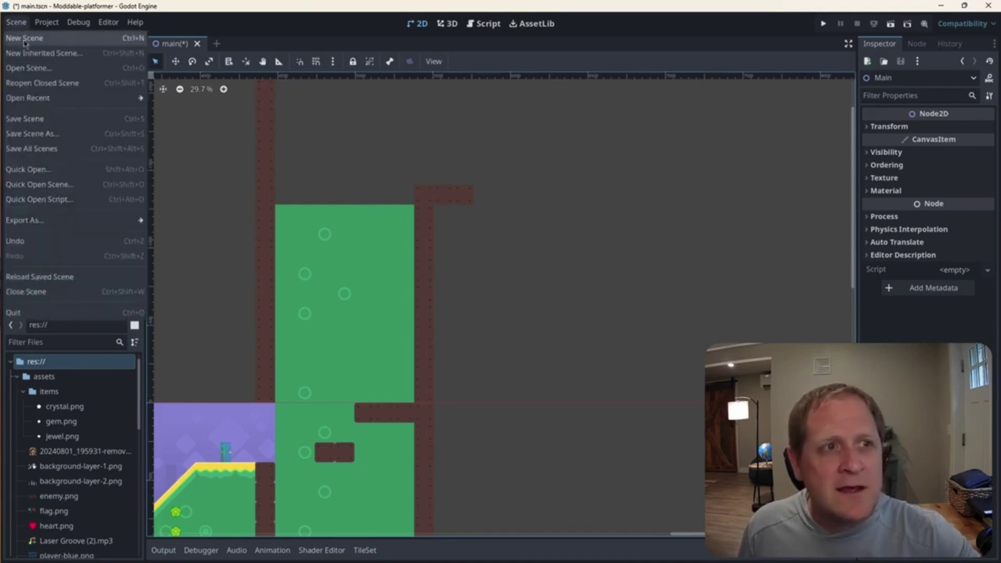
pyautogui.click(24, 40)
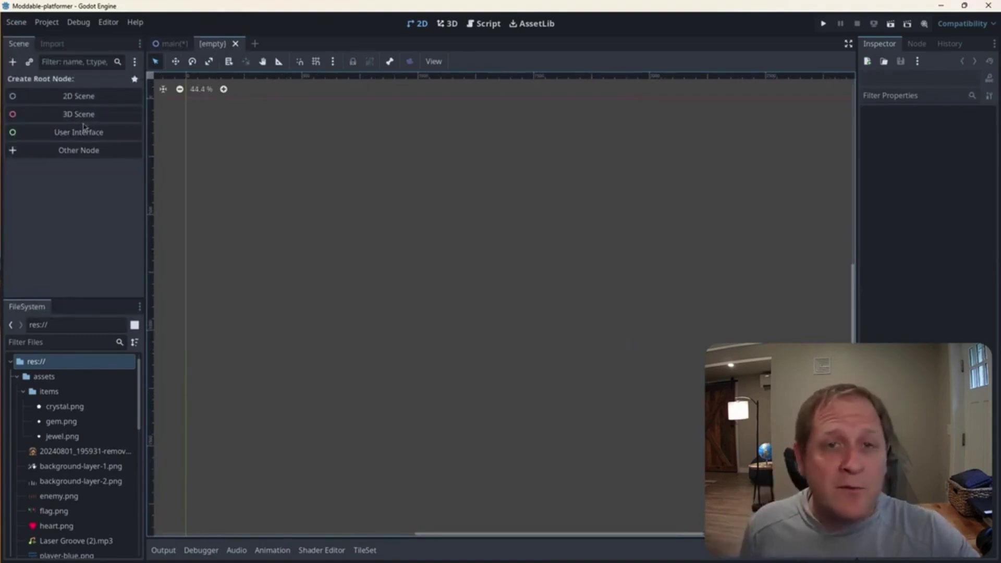
pyautogui.click(78, 151)
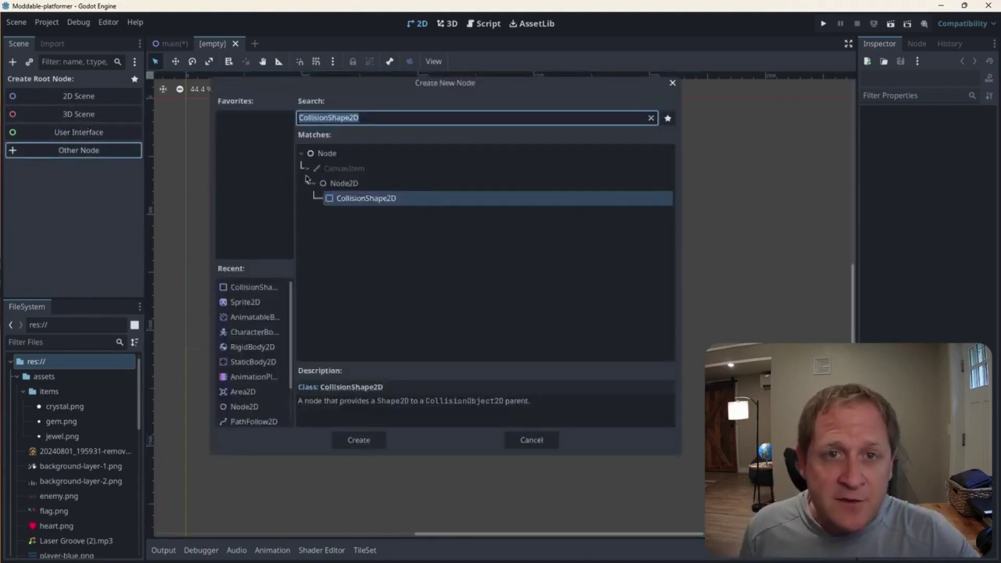
pyautogui.write('anim')
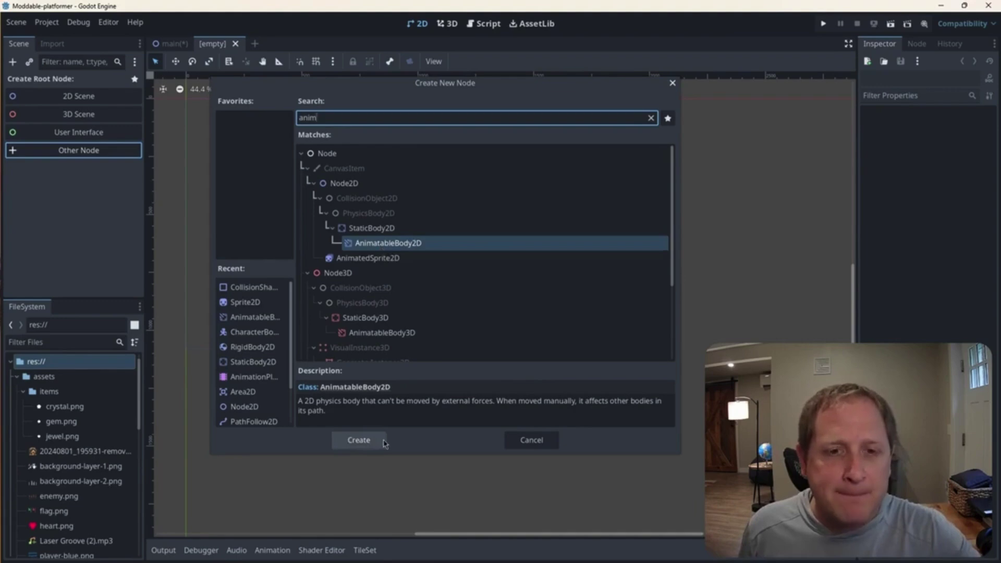
pyautogui.click(360, 440)
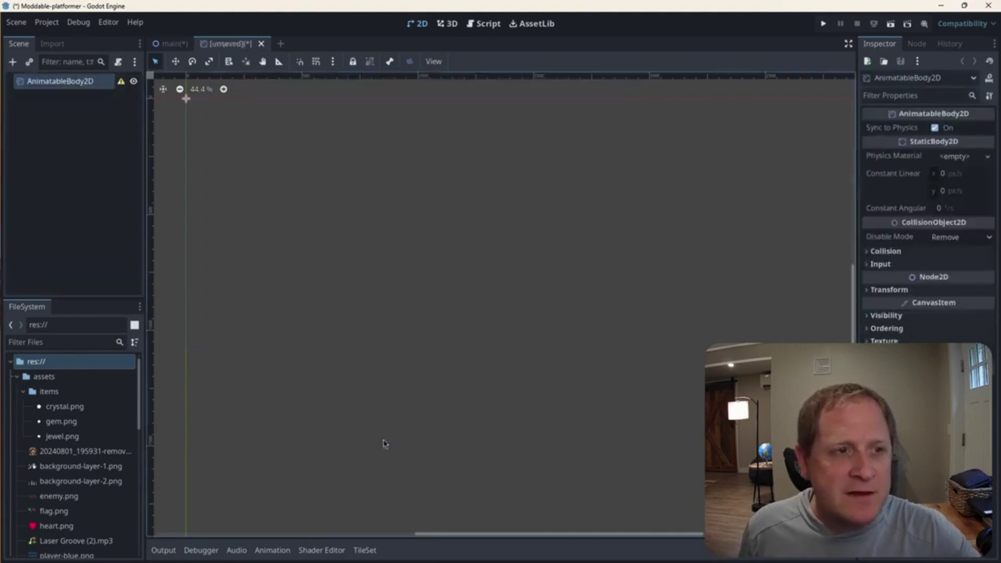
# - Add Sprite2D and CollisionShape2D child nodes under the AnimatableBody2D root
pyautogui.click(52, 87)
pyautogui.click(12, 61)
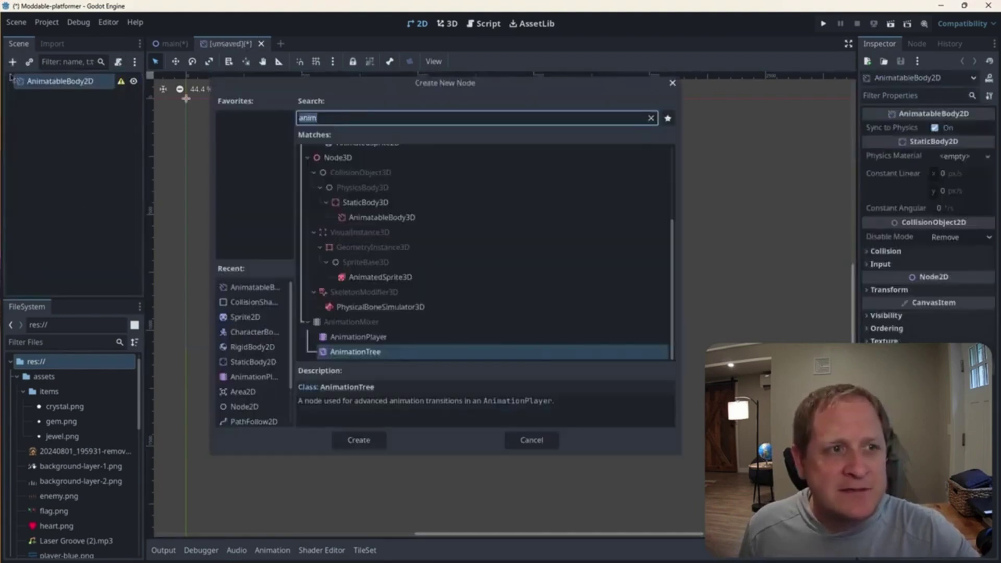
pyautogui.doubleClick(245, 319)
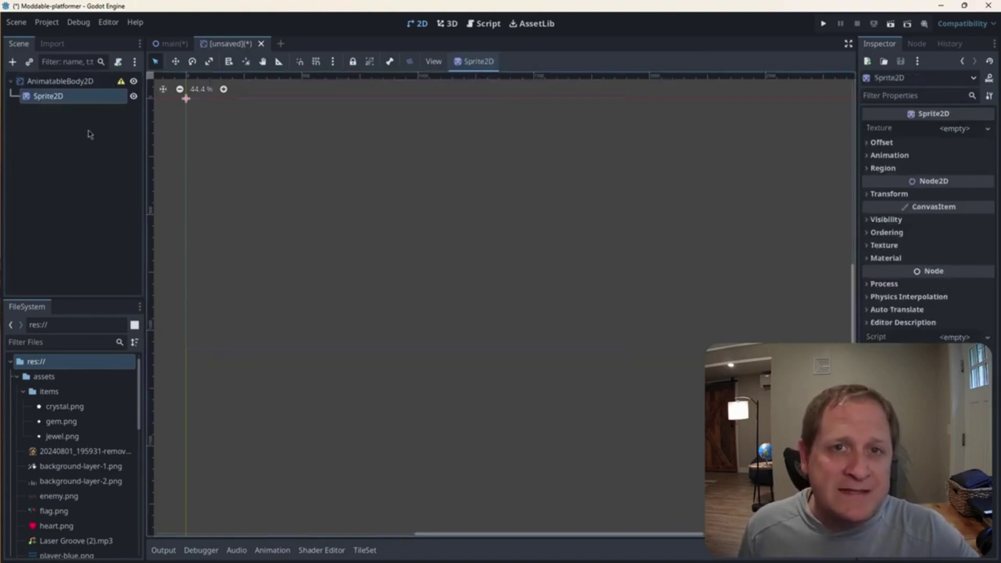
pyautogui.click(12, 62)
pyautogui.click(531, 440)
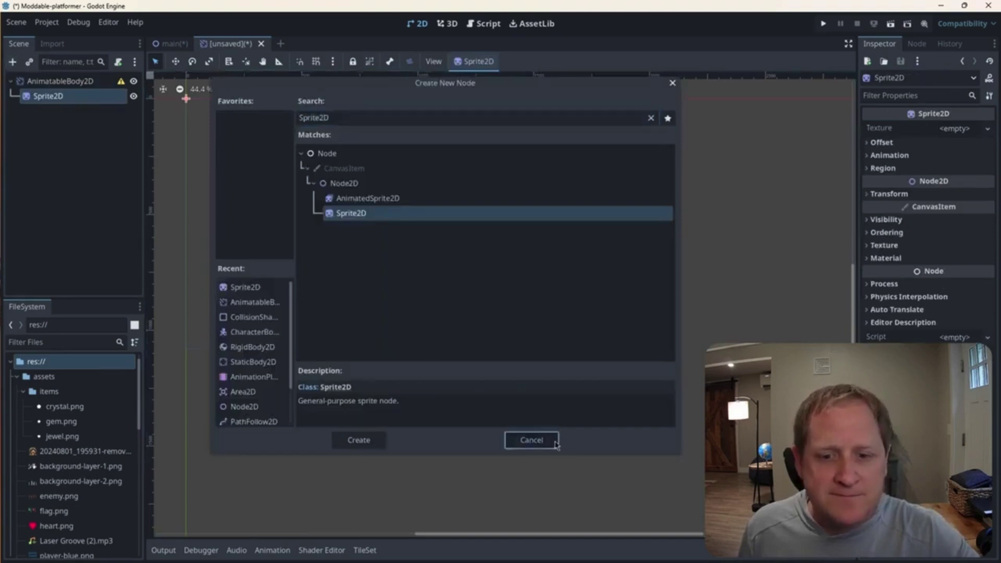
pyautogui.click(68, 83)
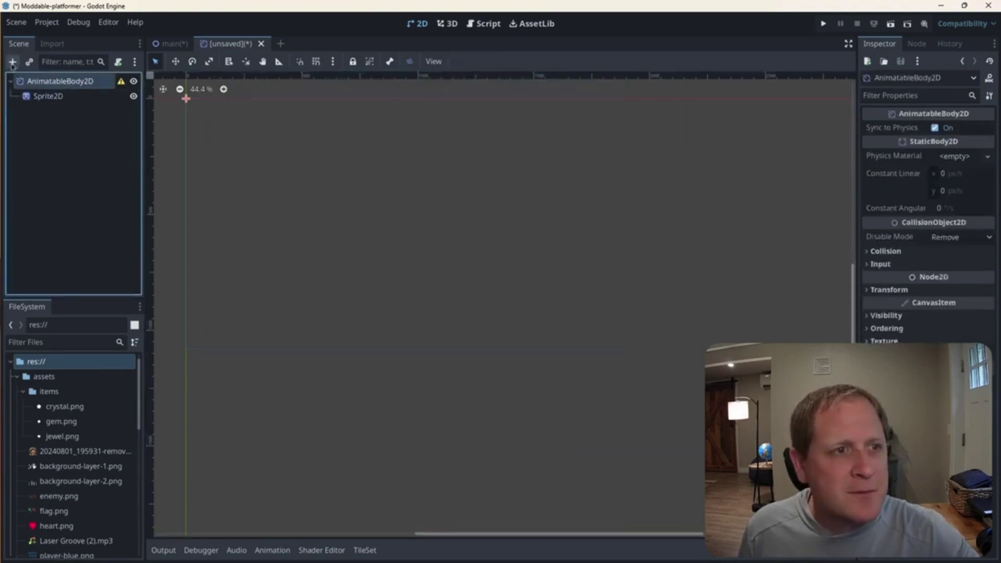
pyautogui.click(12, 62)
pyautogui.doubleClick(245, 317)
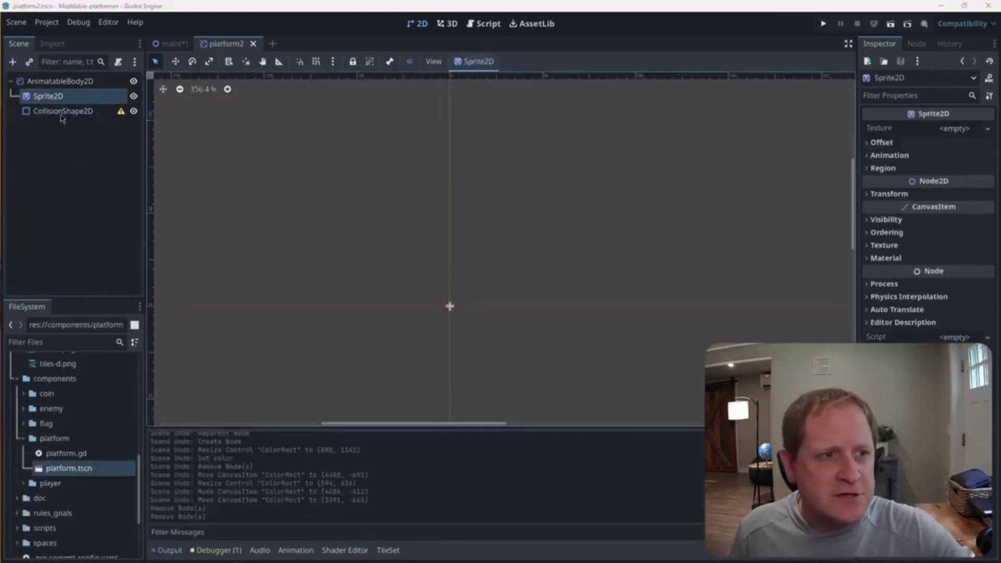
# - Assign a new RectangleShape2D to the CollisionShape2D's Shape property
pyautogui.click(62, 113)
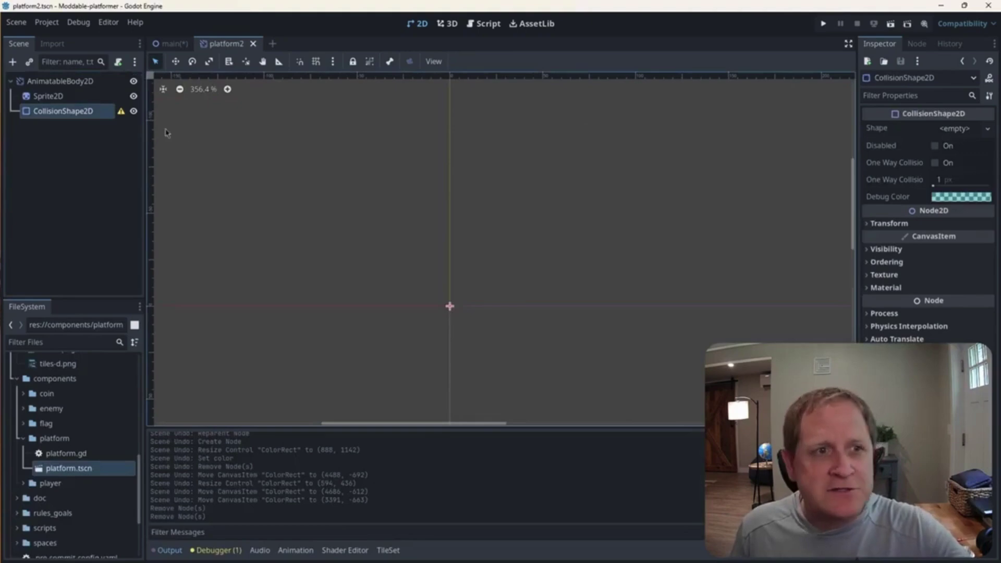
pyautogui.click(956, 131)
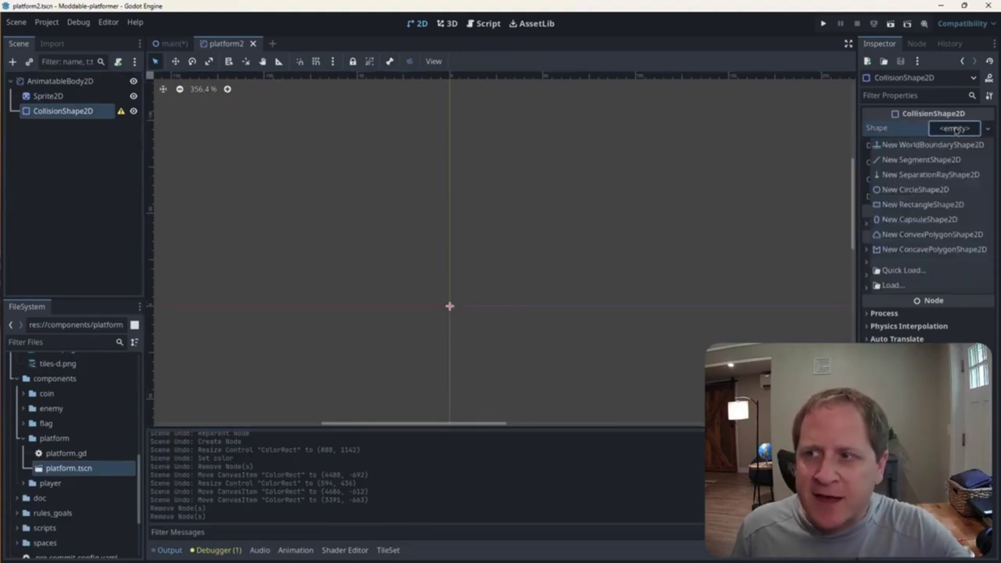
pyautogui.click(930, 205)
pyautogui.click(48, 96)
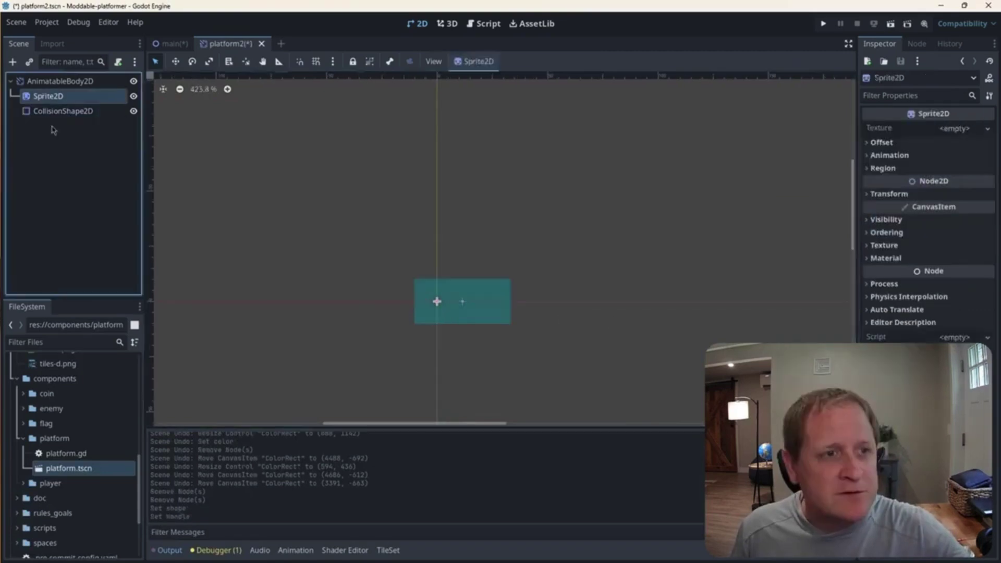
# - Quick Load assets/tiles-a.png as the Sprite2D's texture
pyautogui.click(986, 129)
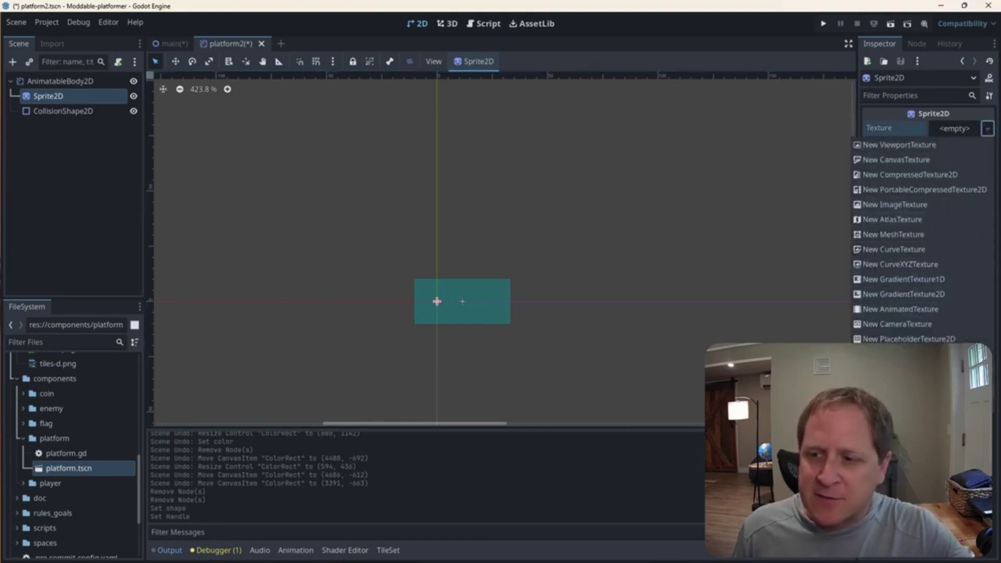
pyautogui.click(896, 367)
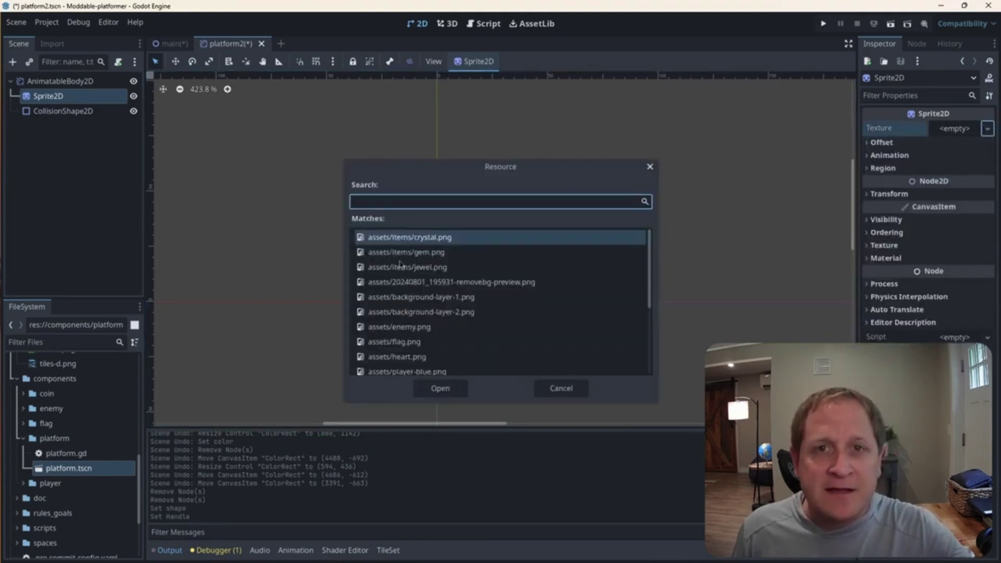
pyautogui.scroll(-5, 454, 309)
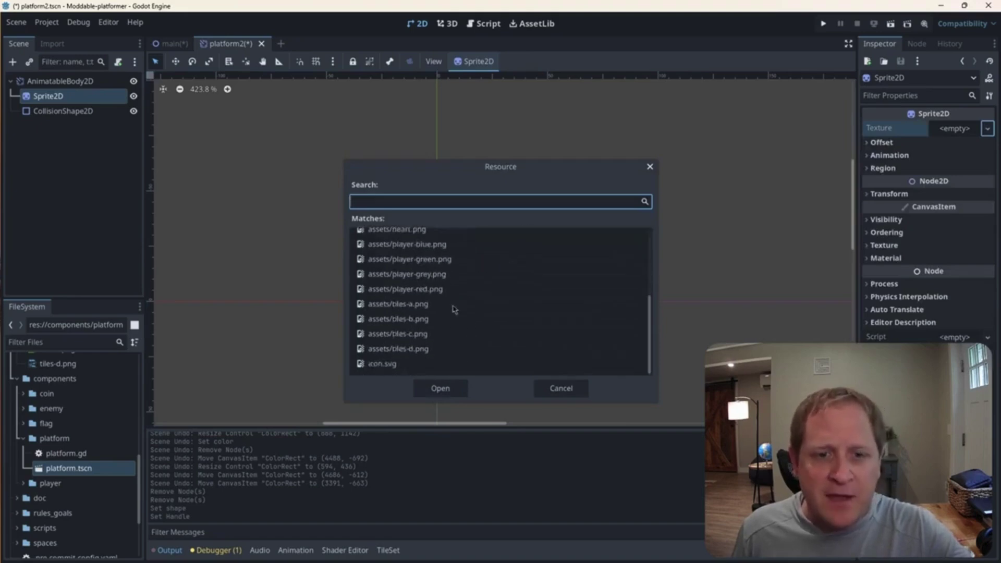
pyautogui.doubleClick(403, 304)
pyautogui.scroll(-9, 545, 299)
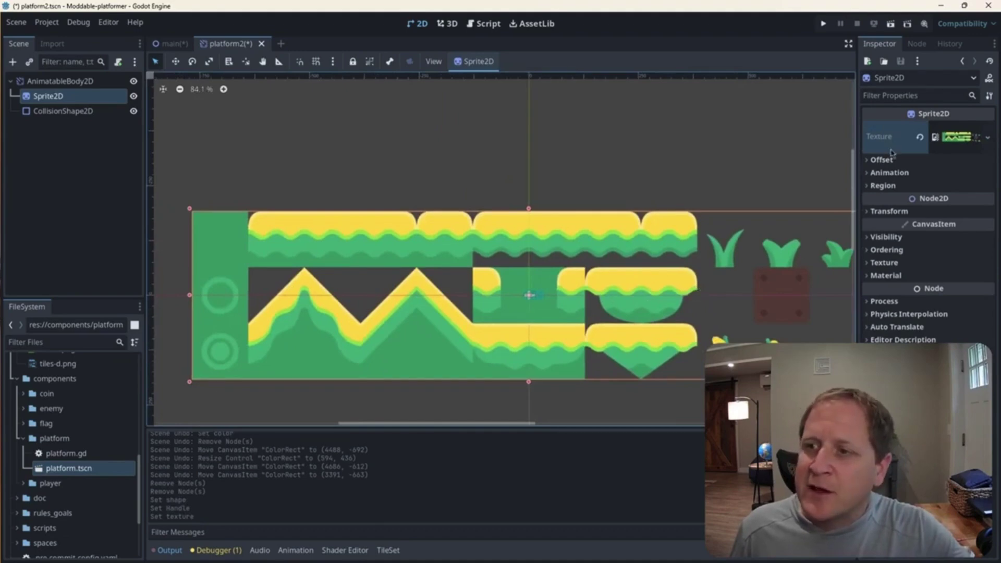
# - Enable the sprite region and crop it to one floating platform tile (255.716 × 126.423)
pyautogui.click(883, 185)
pyautogui.click(938, 200)
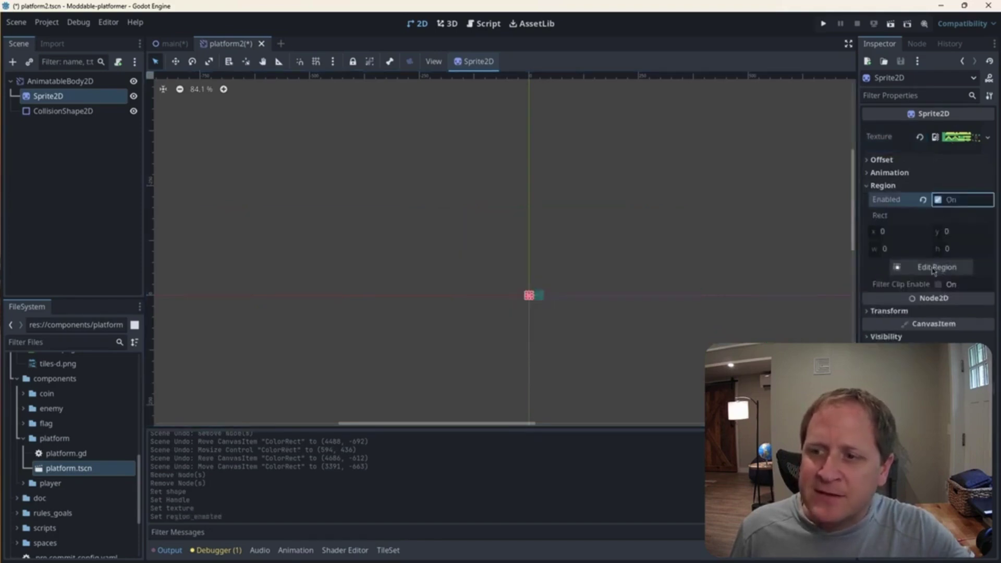
pyautogui.click(934, 269)
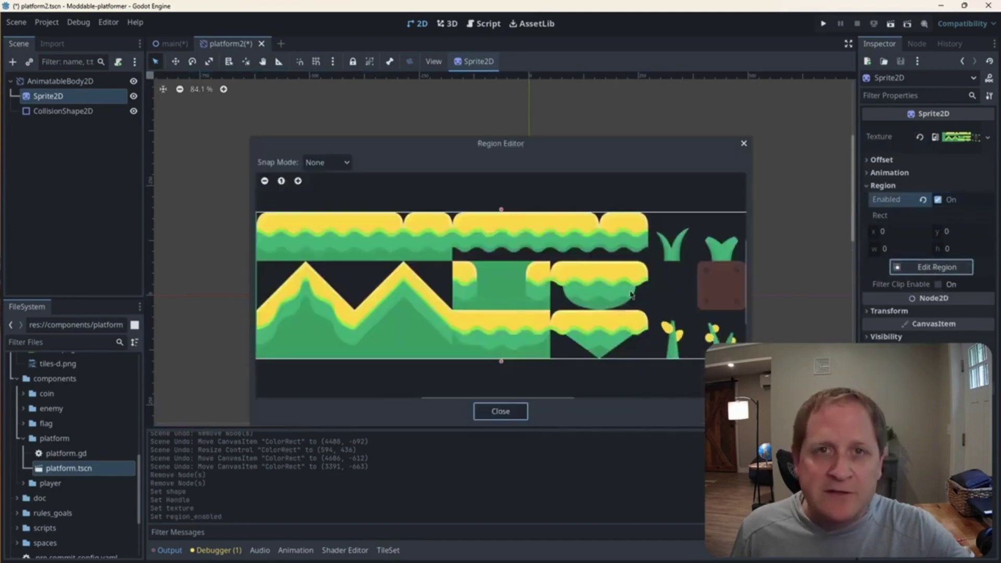
pyautogui.scroll(3, 630, 294)
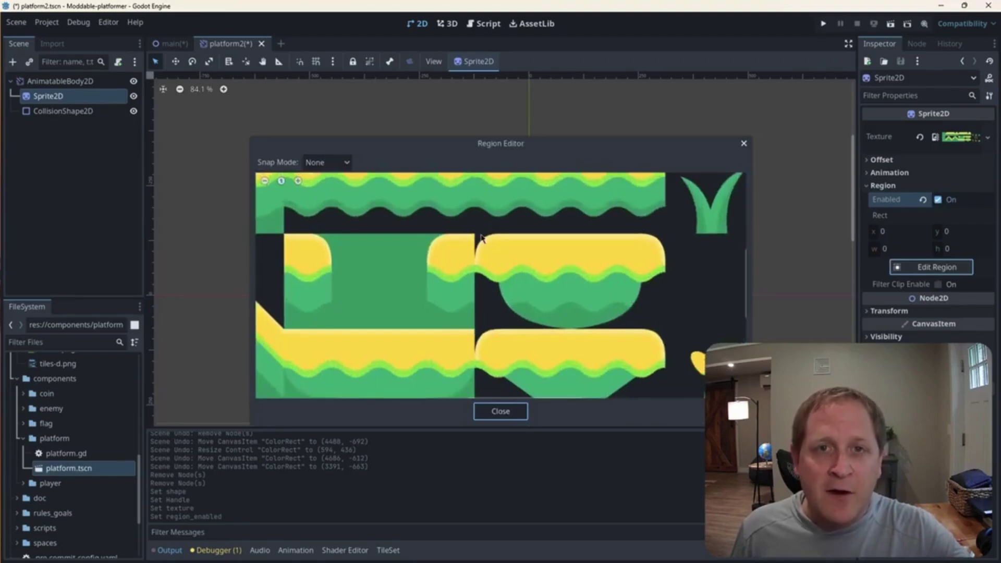
pyautogui.moveTo(476, 235); pyautogui.dragTo(665, 328)
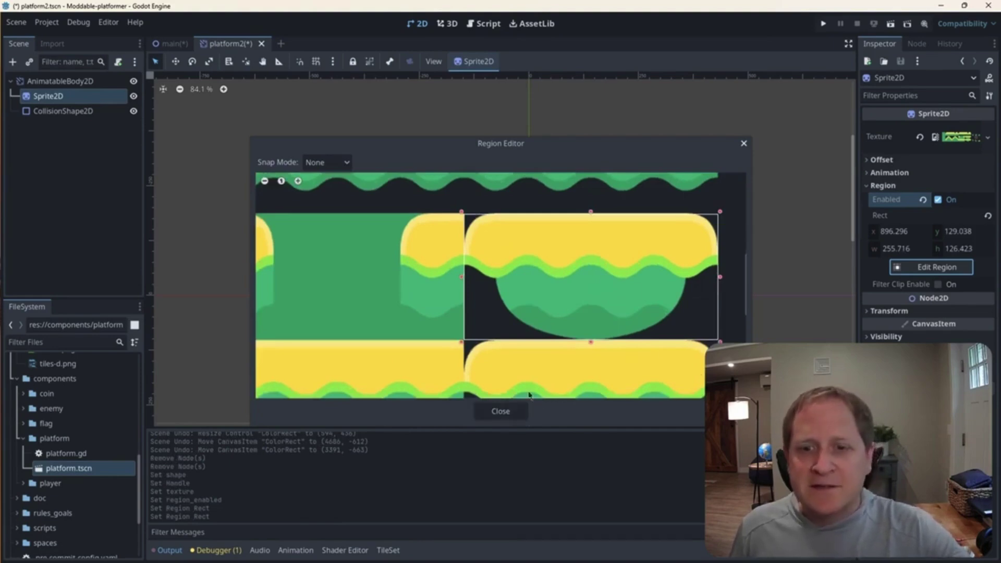
pyautogui.click(503, 411)
# - Stretch the collision rectangle to cover the platform's grassy top
pyautogui.scroll(1, 531, 317)
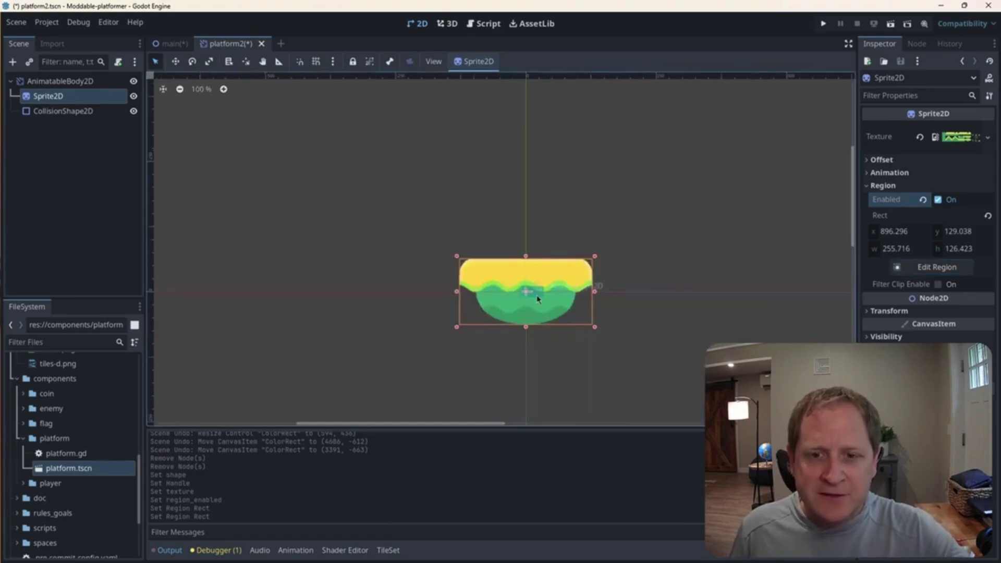
pyautogui.click(537, 292)
pyautogui.moveTo(543, 289); pyautogui.dragTo(595, 276)
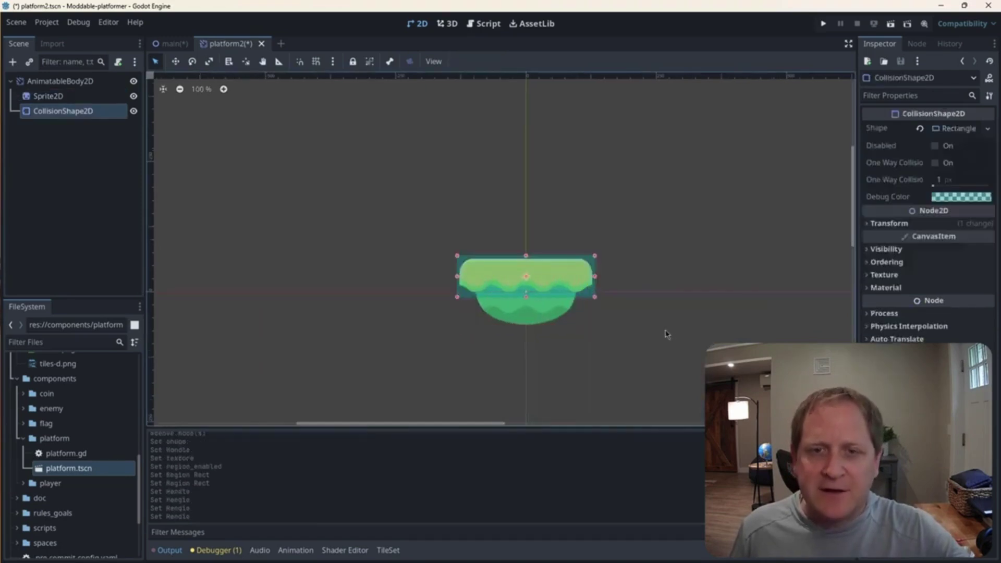
pyautogui.click(52, 97)
pyautogui.click(62, 112)
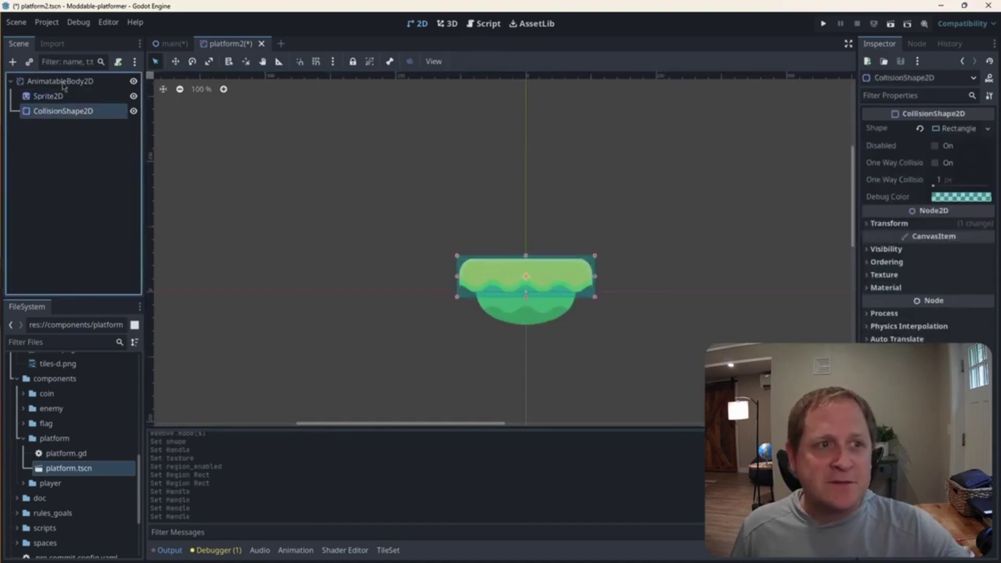
# - Save platform2.tscn and switch to the main level scene
pyautogui.click(16, 21)
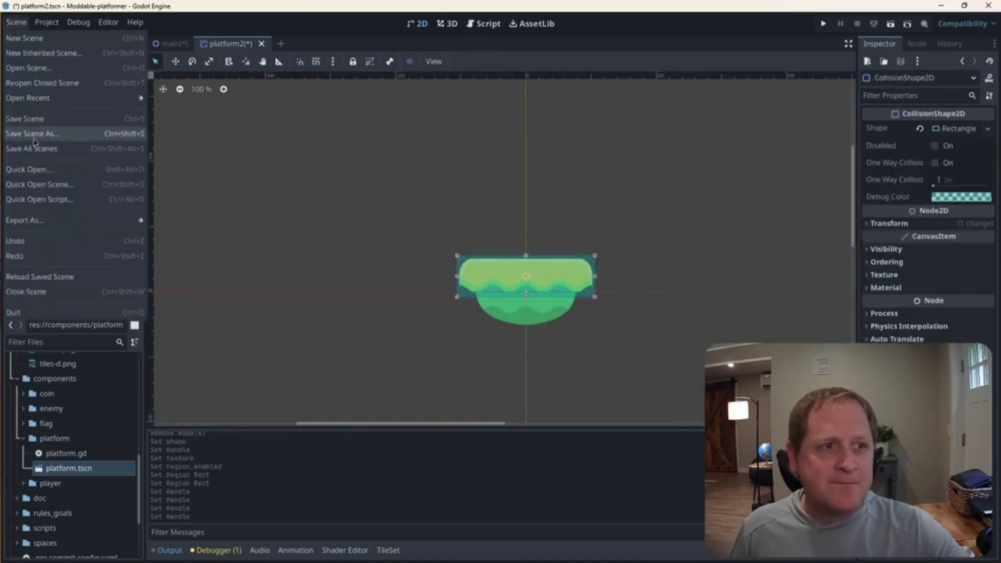
pyautogui.click(26, 119)
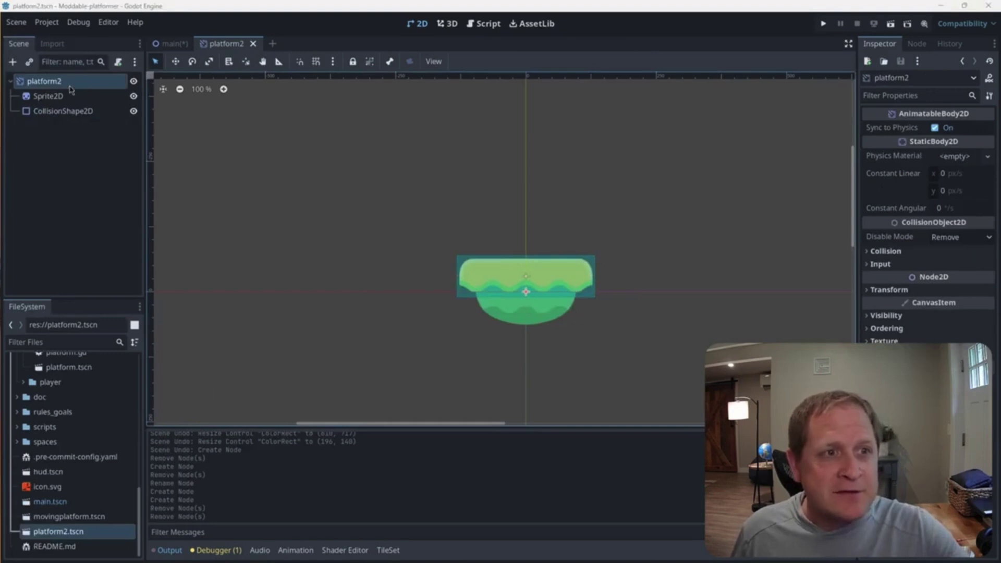
pyautogui.rightClick(40, 85)
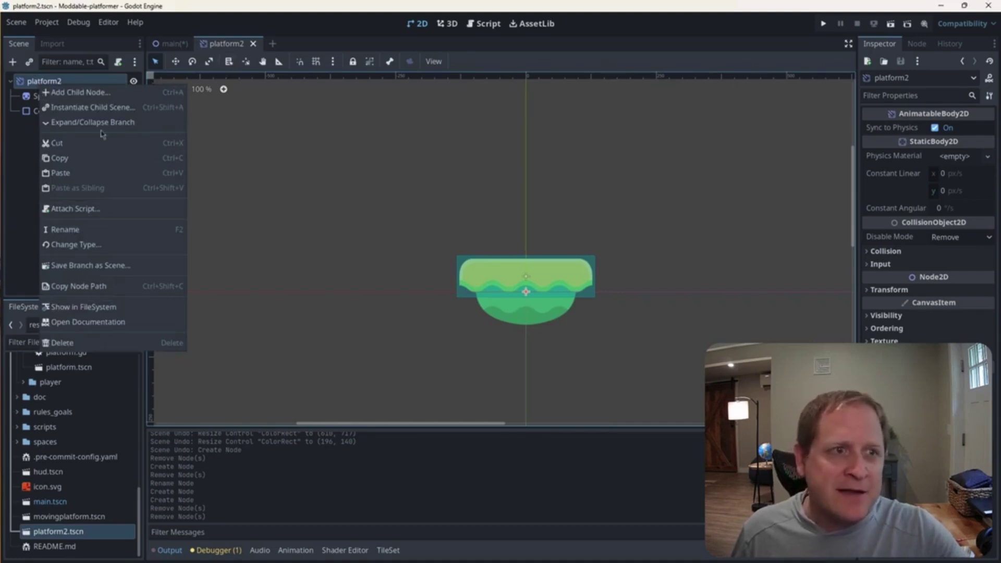
pyautogui.click(148, 194)
pyautogui.click(166, 46)
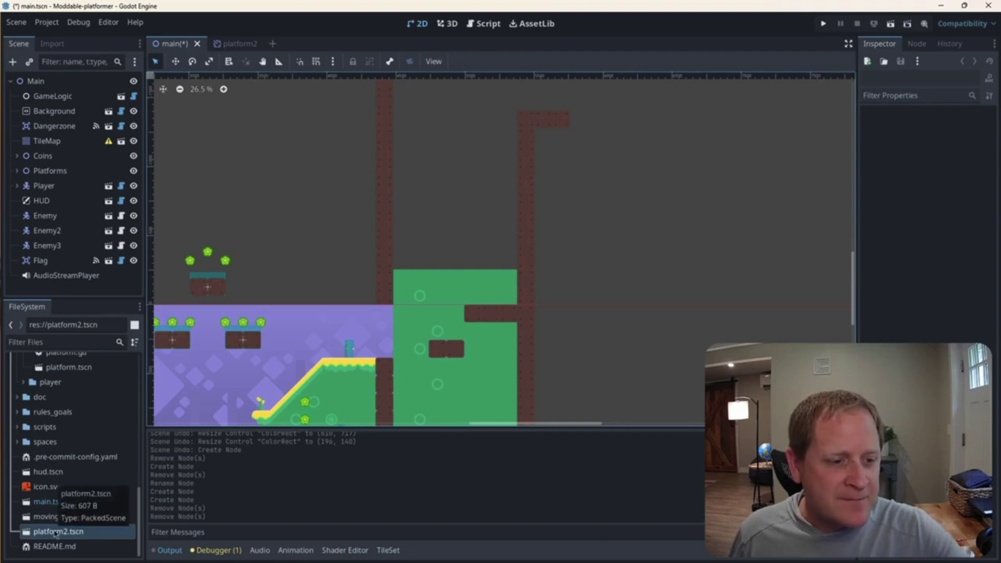
# - Drag platform2.tscn from the FileSystem into the main level above the green column
pyautogui.moveTo(56, 532); pyautogui.dragTo(475, 262)
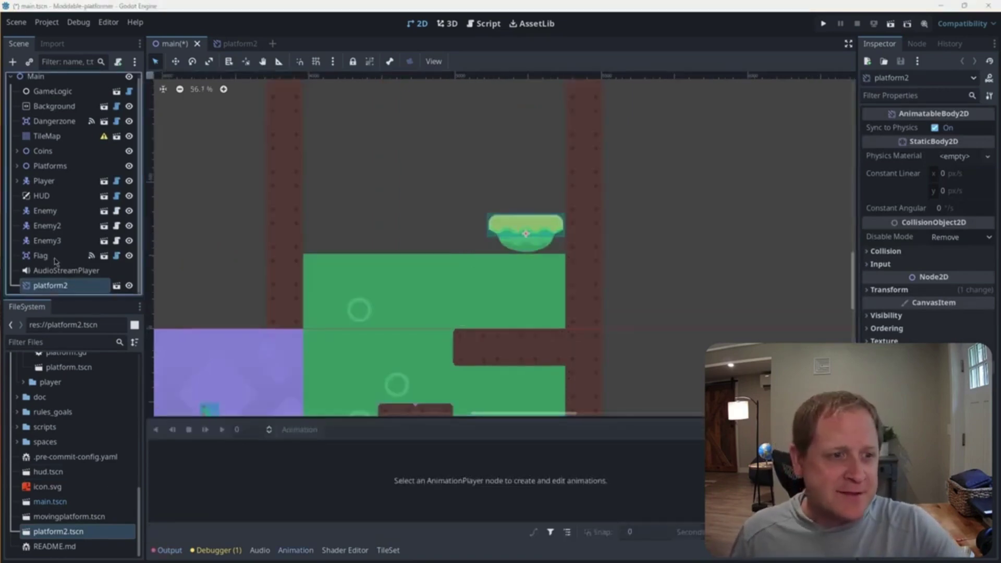
# - Add an AnimationPlayer child to the platform2 instance and reselect platform2
pyautogui.click(13, 62)
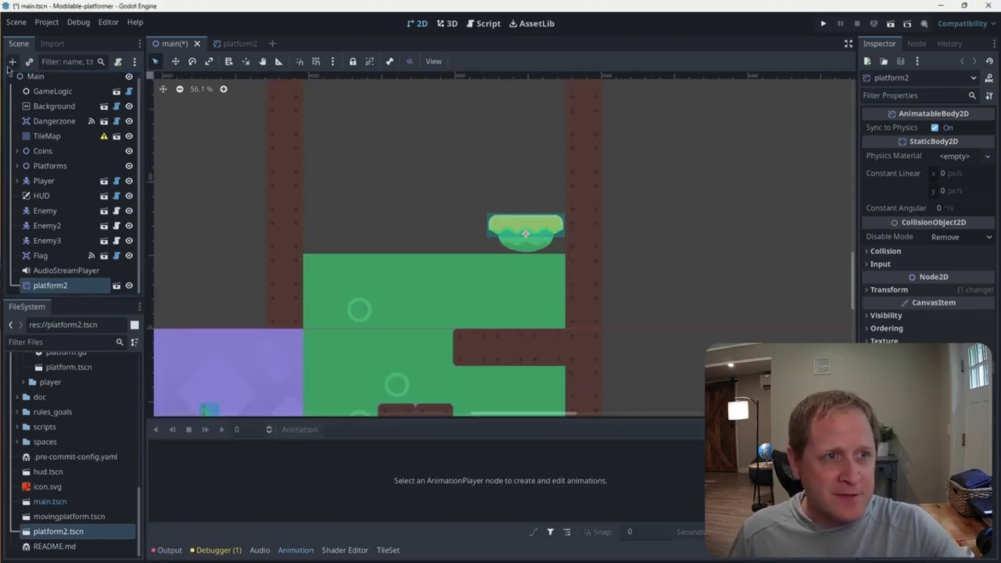
pyautogui.click(344, 187)
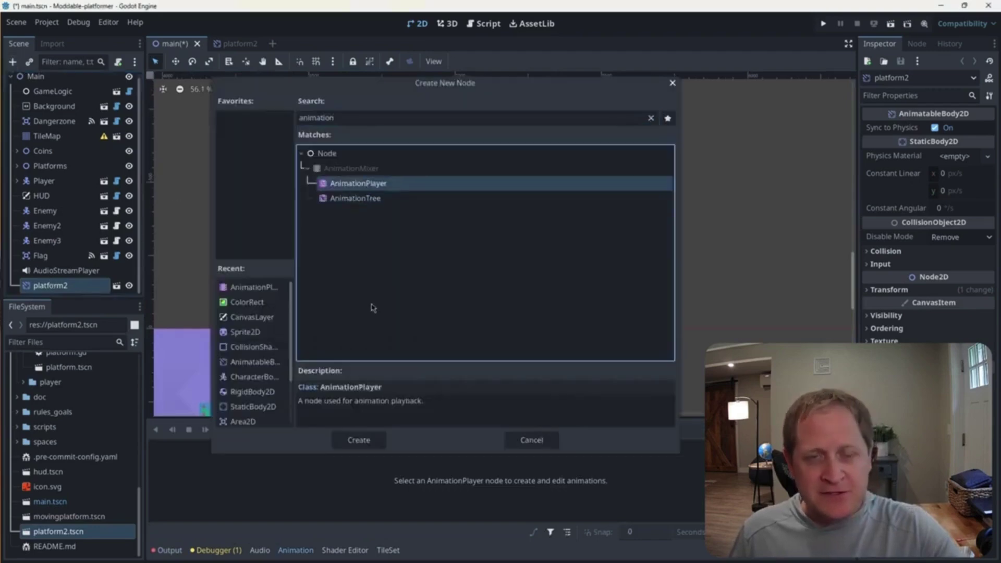
pyautogui.click(382, 440)
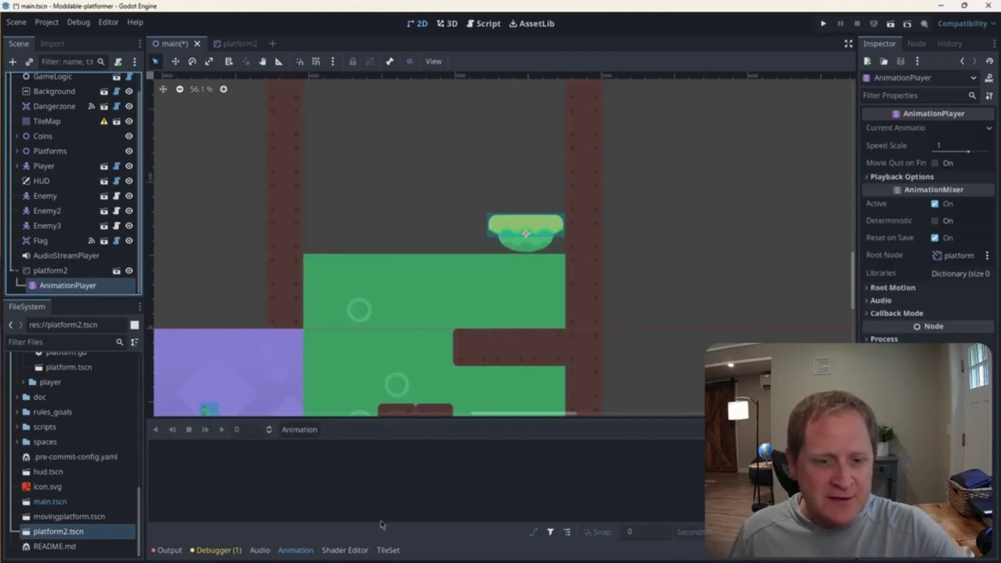
pyautogui.click(50, 270)
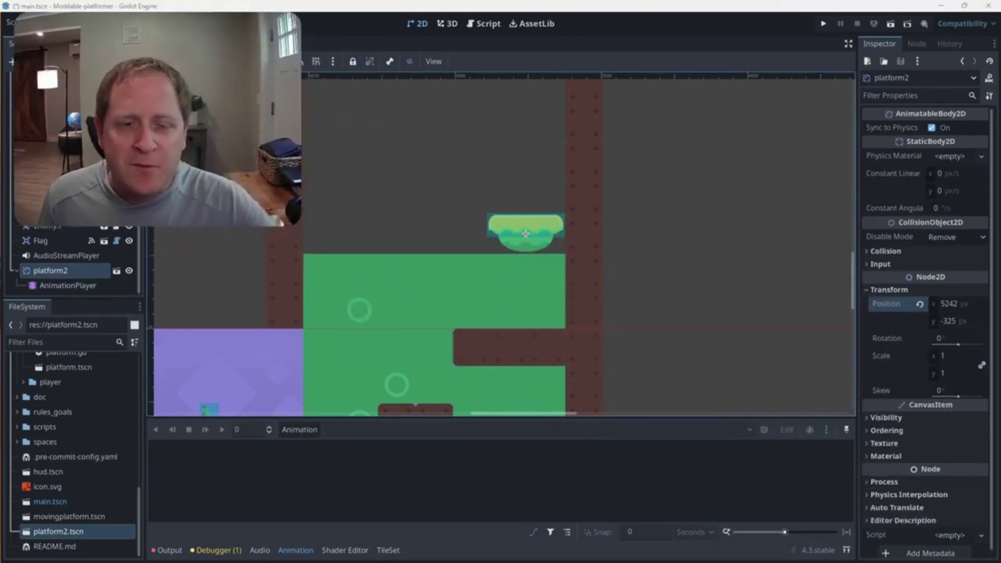
# - Add a new animation named 'left right' to the AnimationPlayer with length 2 seconds
pyautogui.click(300, 431)
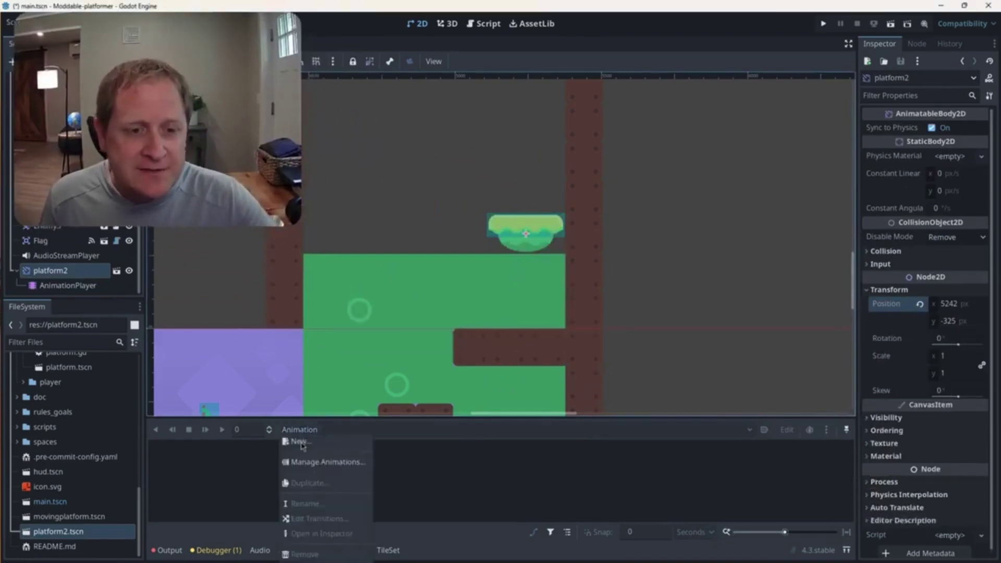
pyautogui.click(300, 442)
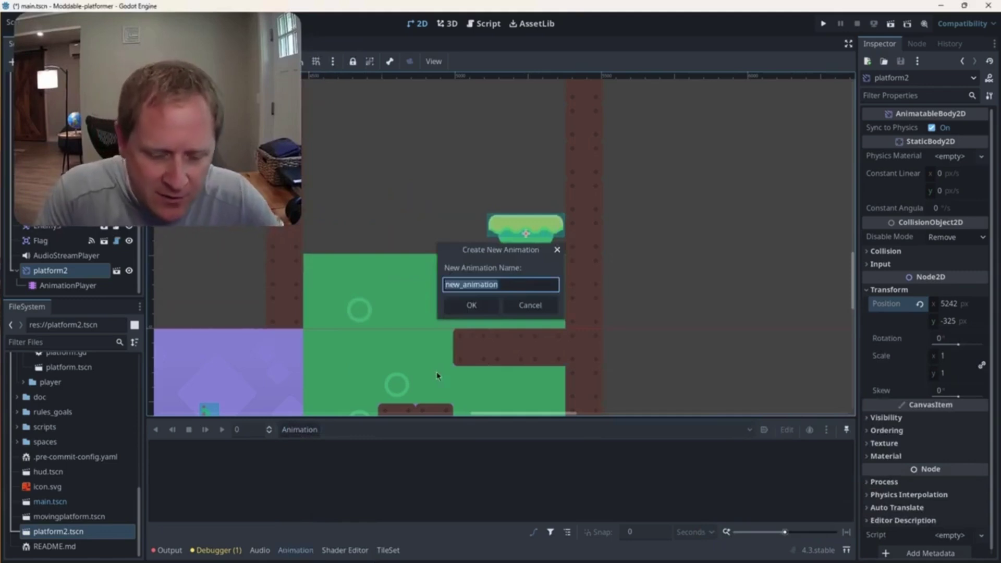
pyautogui.write('left right')
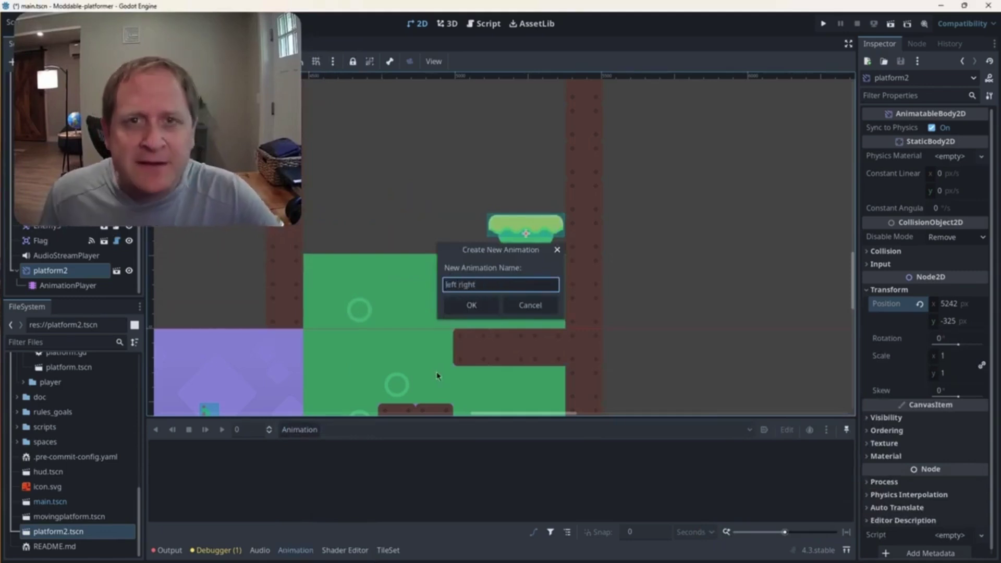
pyautogui.click(485, 304)
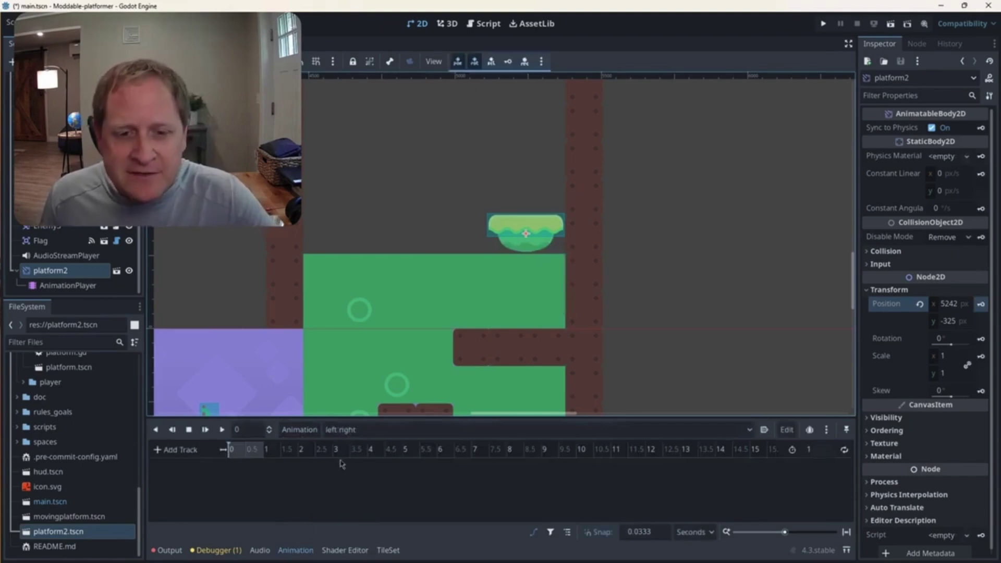
pyautogui.click(812, 451)
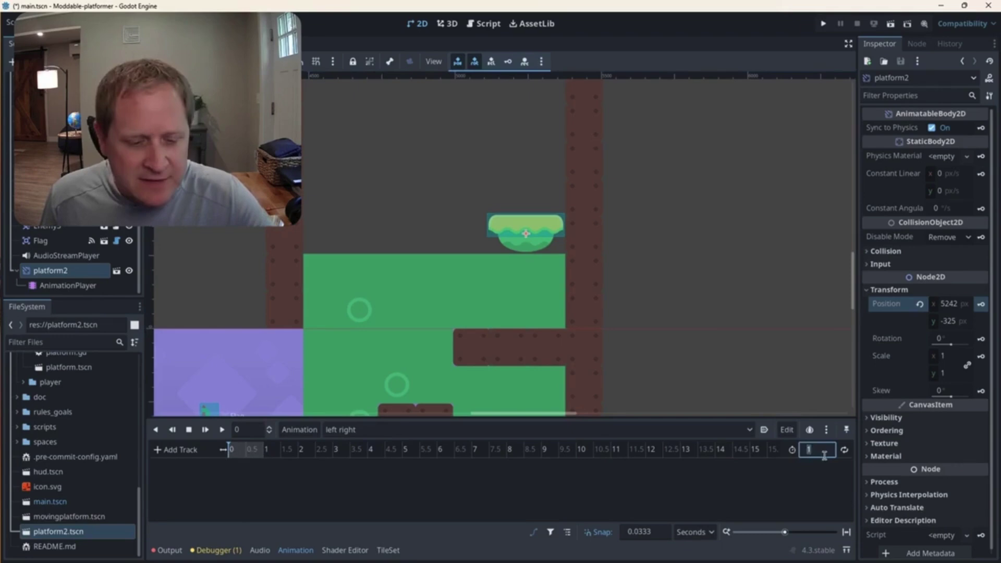
pyautogui.write('2')
pyautogui.press('Return')
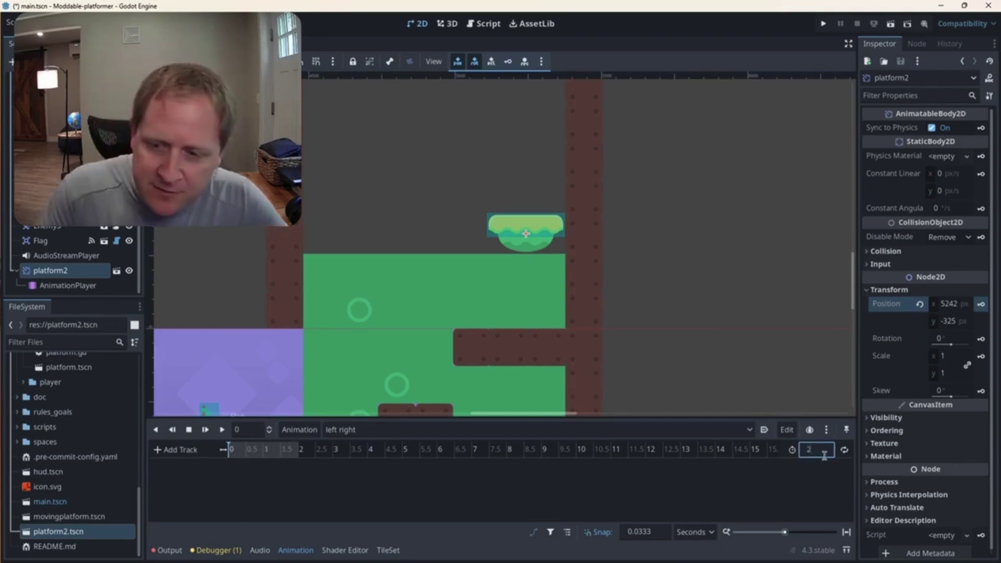
# - Add a property track animating platform2's position to the left right animation
pyautogui.click(183, 455)
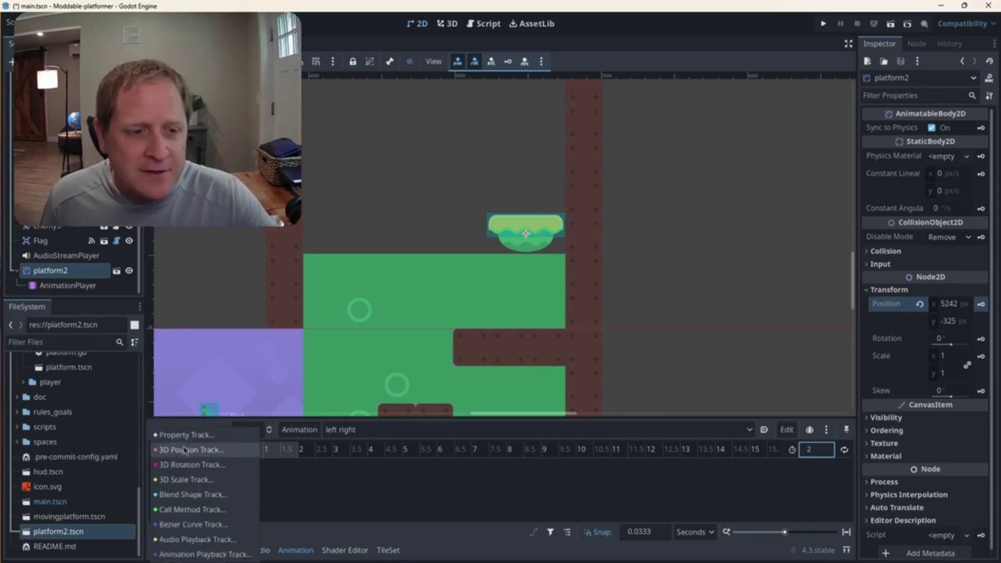
pyautogui.click(185, 439)
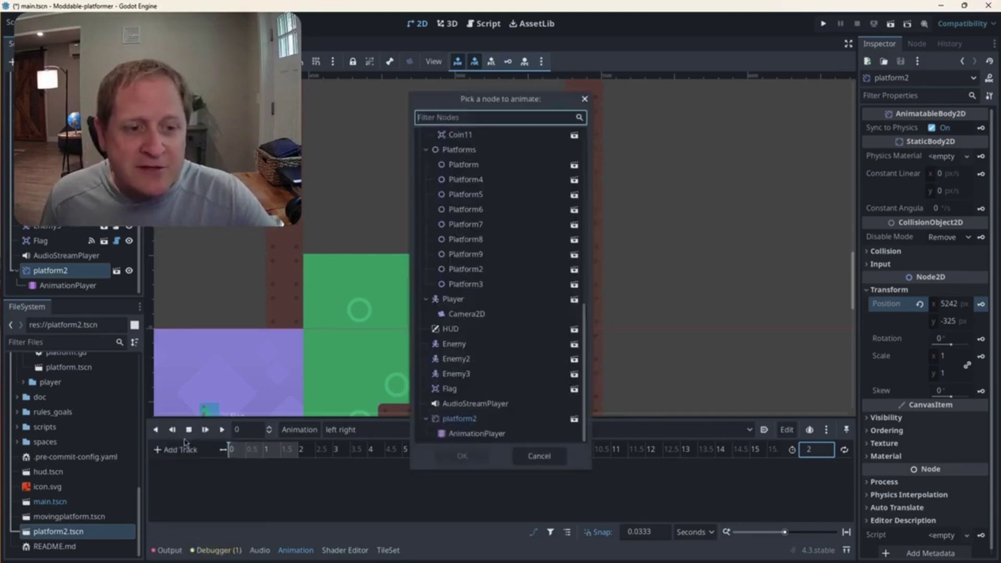
pyautogui.click(471, 424)
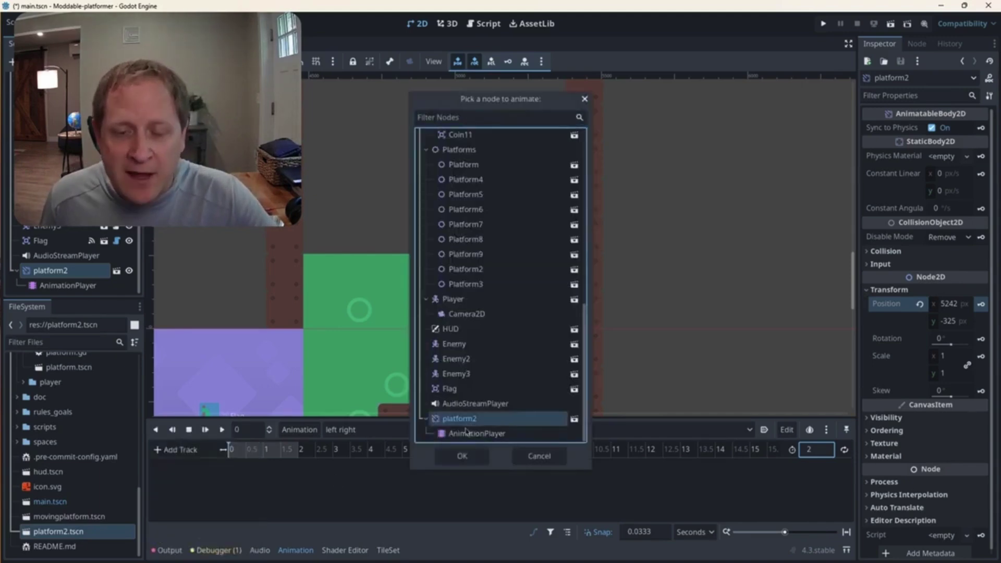
pyautogui.click(463, 457)
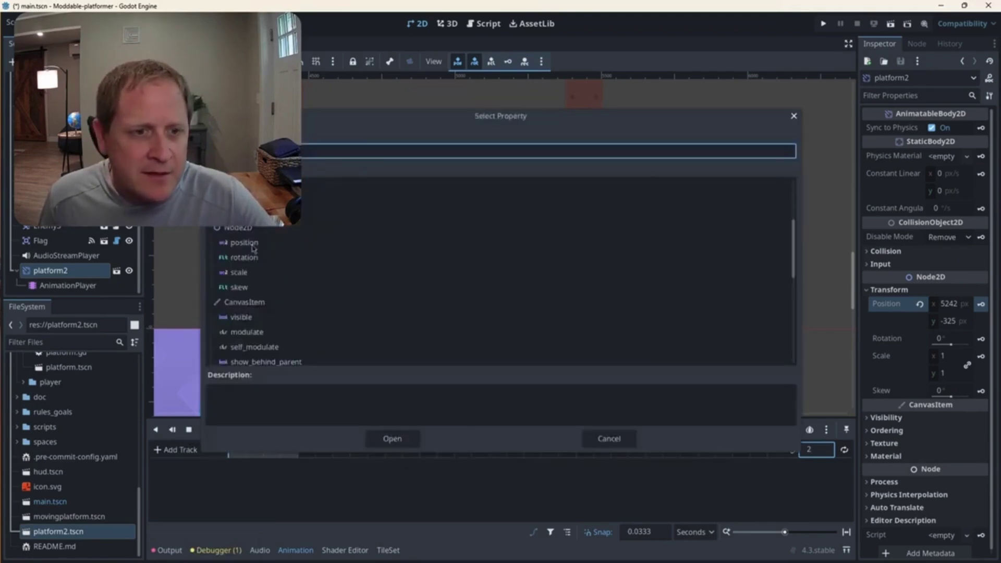
pyautogui.scroll(1, 256, 250)
pyautogui.click(245, 265)
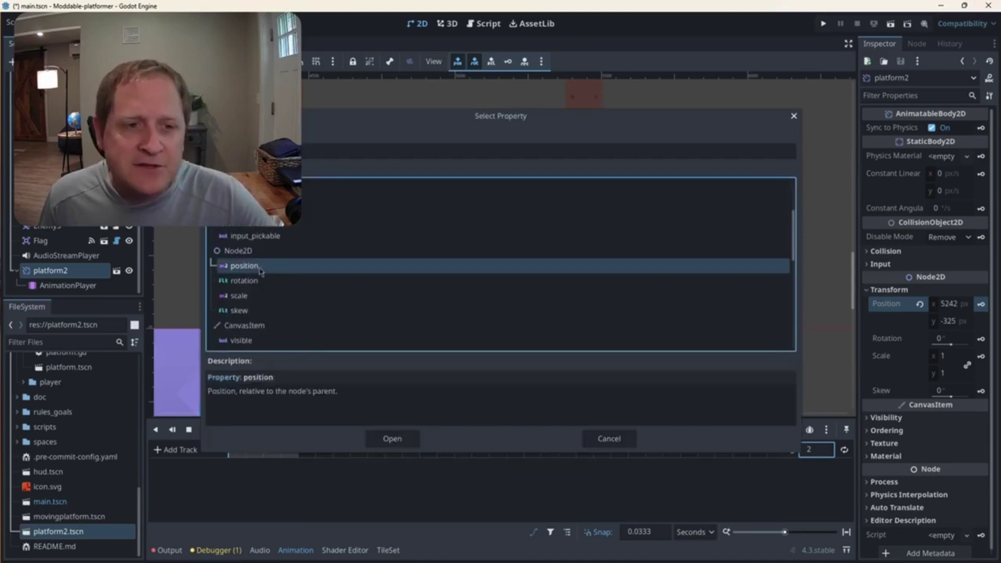
pyautogui.click(392, 438)
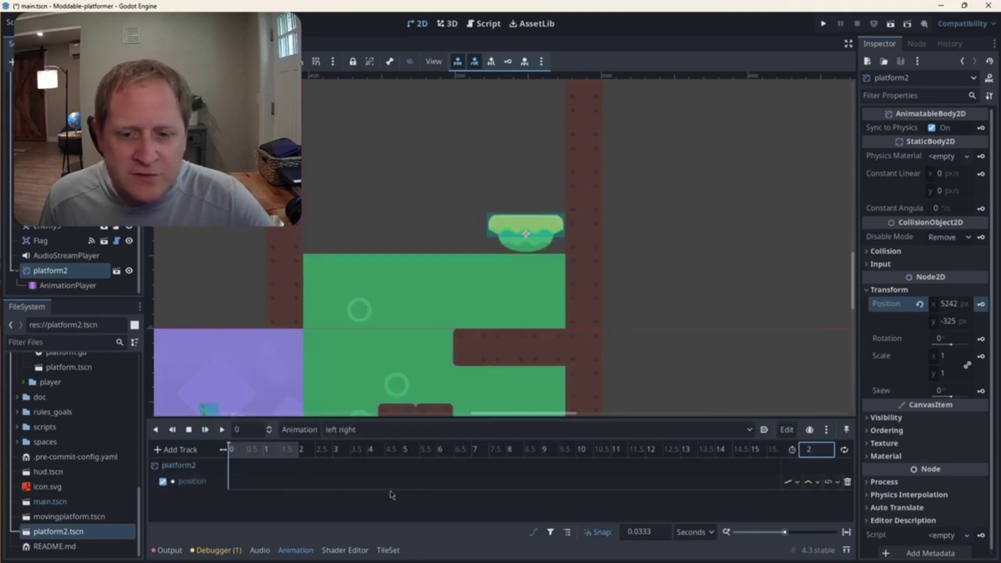
# - Insert a position keyframe for platform2 at 0 seconds
pyautogui.click(199, 470)
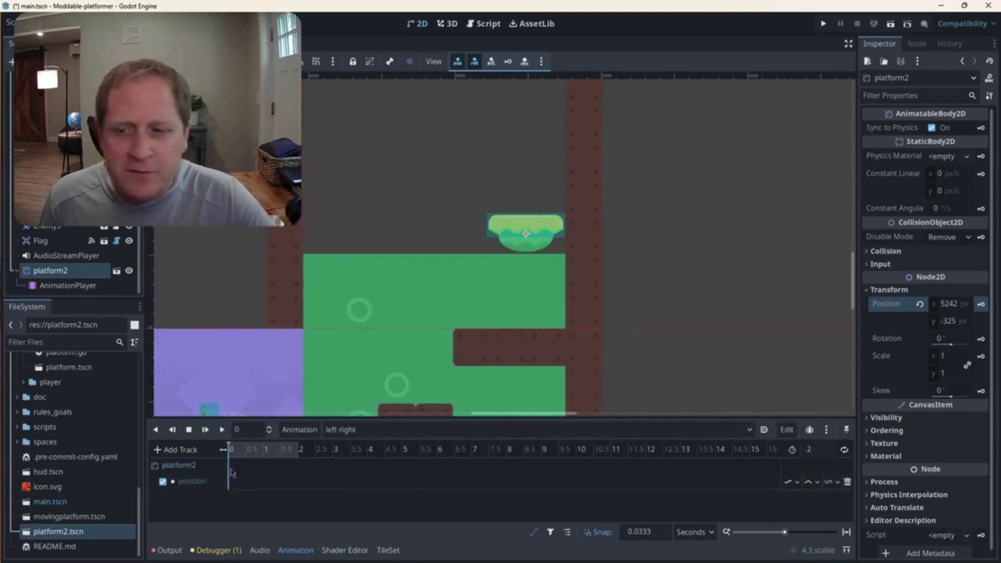
pyautogui.click(885, 290)
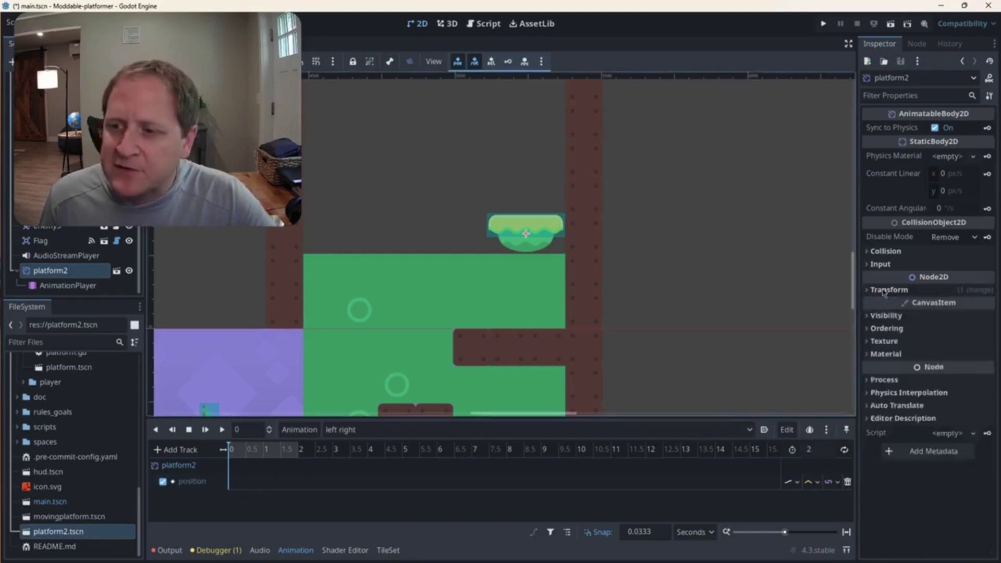
pyautogui.click(898, 291)
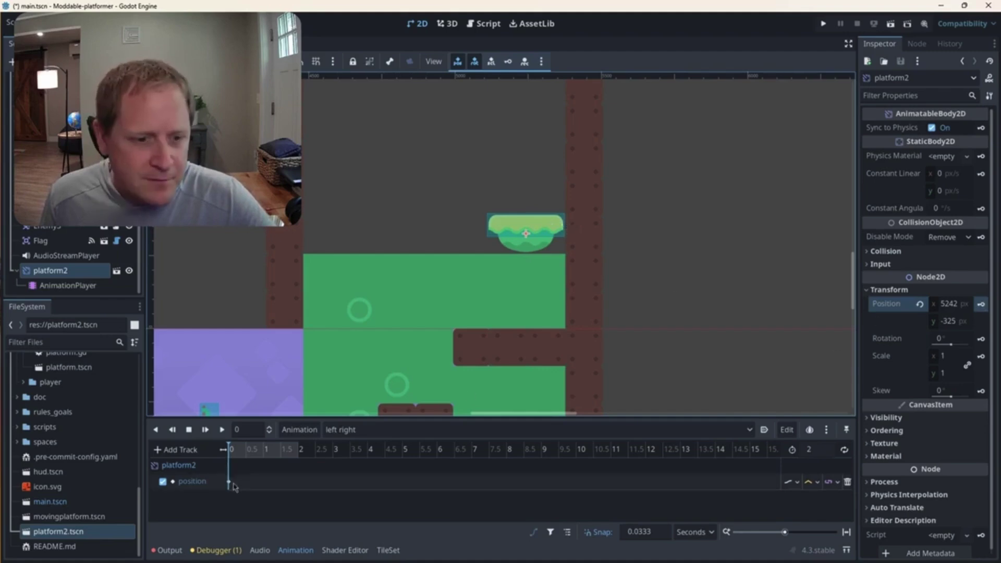
# - At 2 seconds, drag platform2 left to position 4615, -325
pyautogui.moveTo(234, 486)
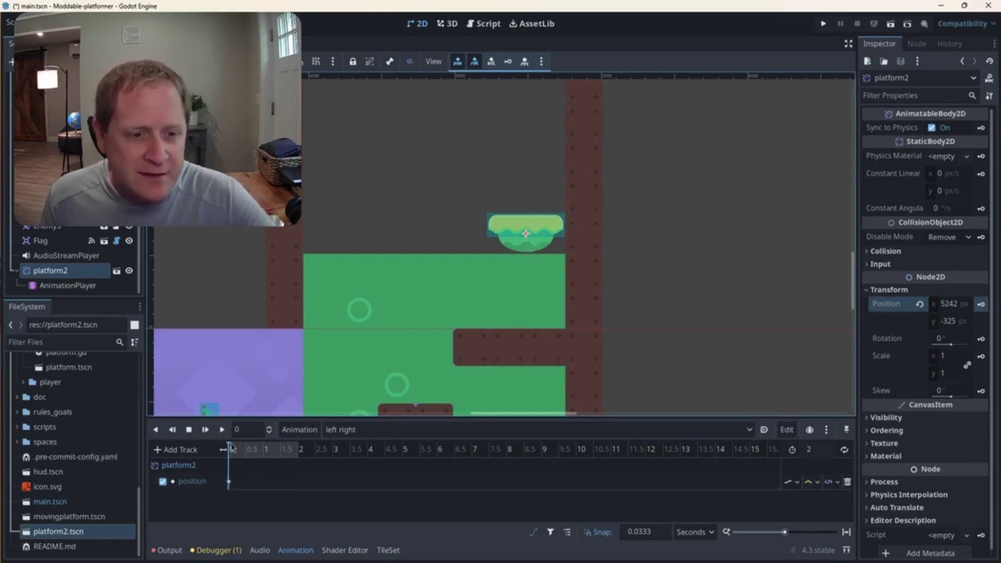
pyautogui.moveTo(230, 448); pyautogui.dragTo(300, 447)
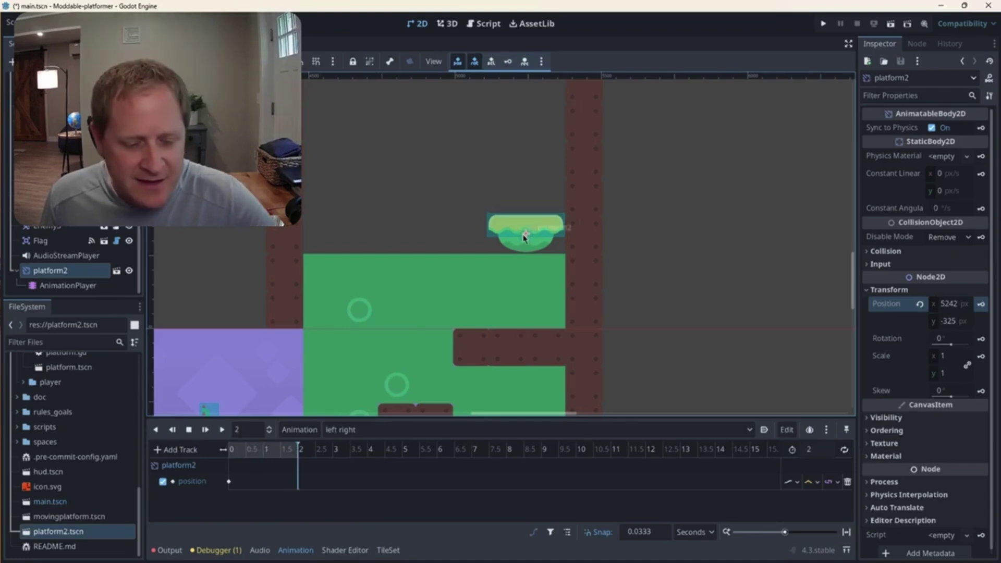
pyautogui.moveTo(523, 237); pyautogui.dragTo(340, 238)
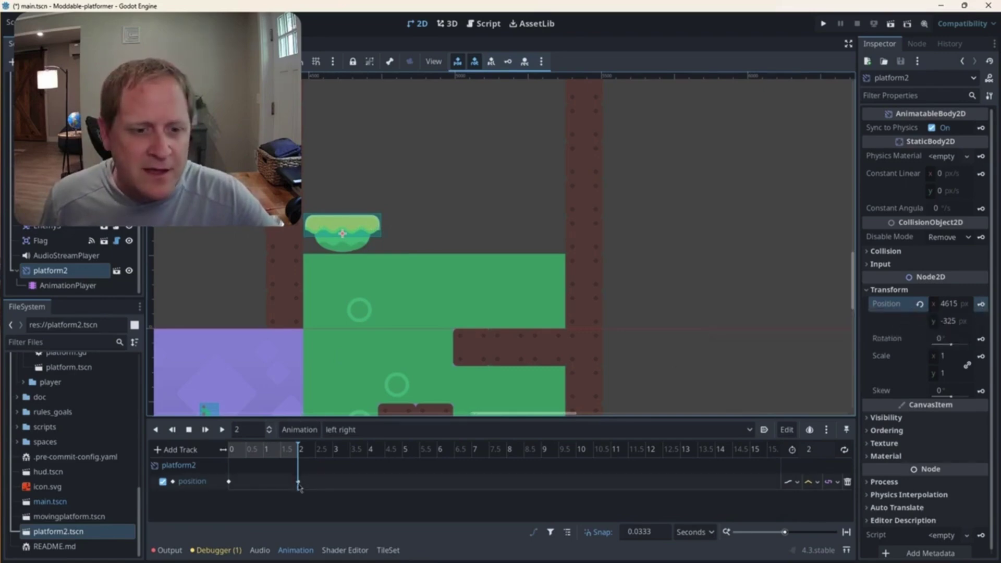
# - Set the left right animation's looping to ping-pong and play it to check the back-and-forth slide
pyautogui.click(222, 430)
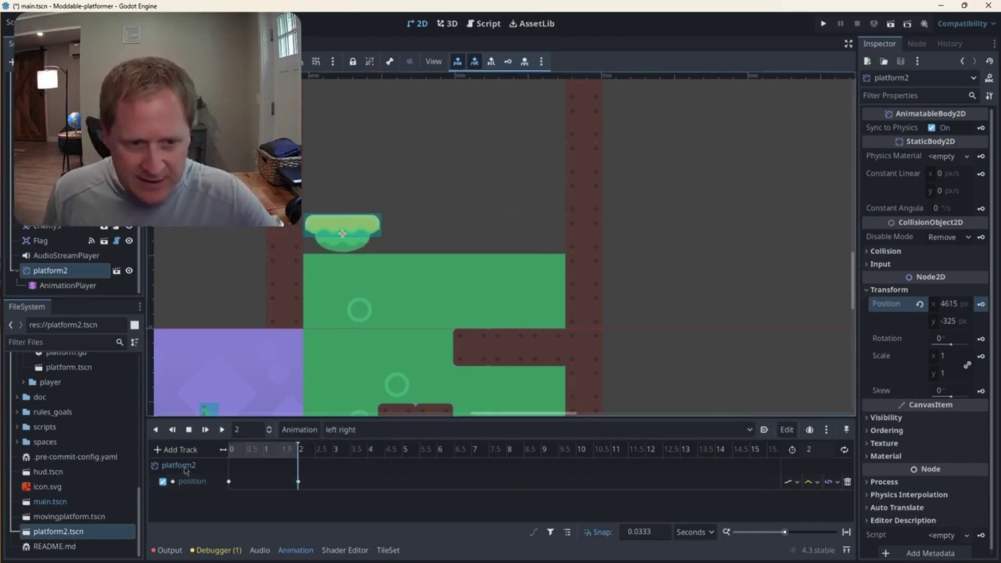
pyautogui.doubleClick(208, 482)
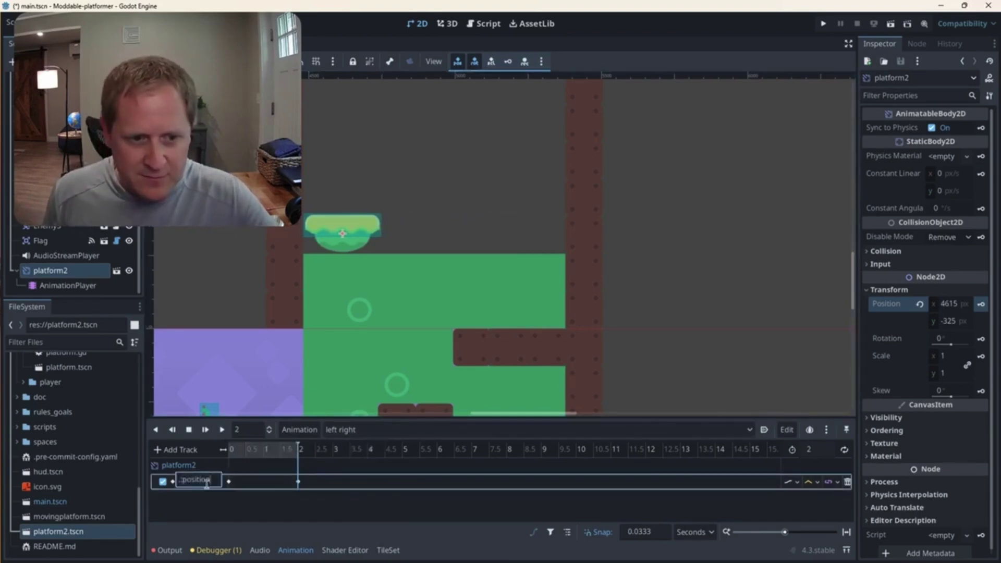
pyautogui.click(209, 465)
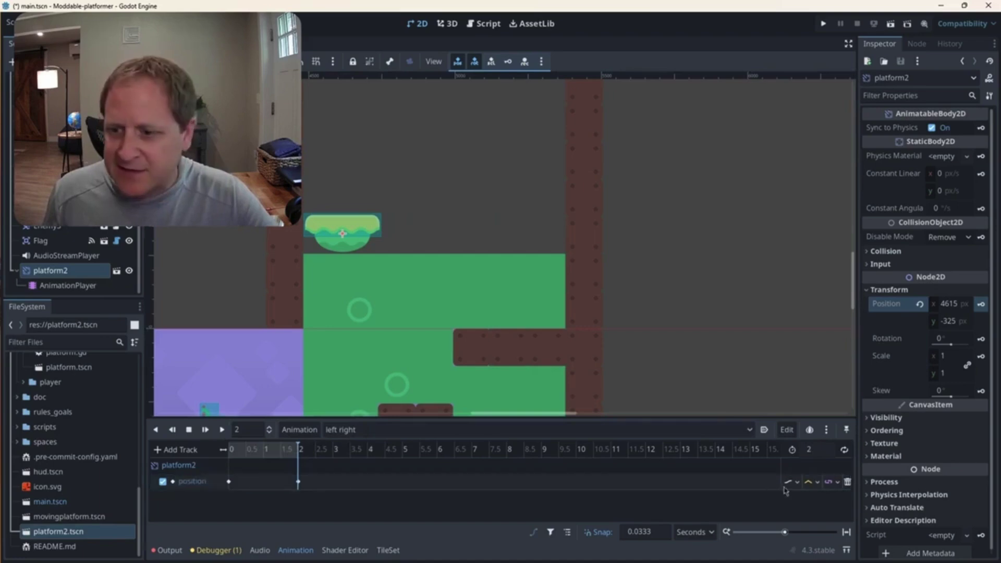
pyautogui.click(844, 452)
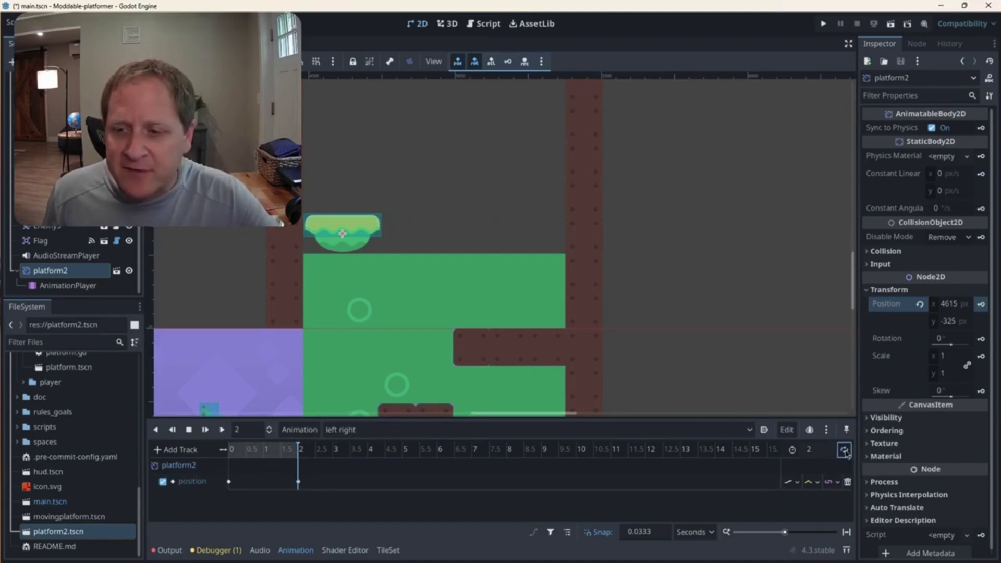
pyautogui.click(845, 450)
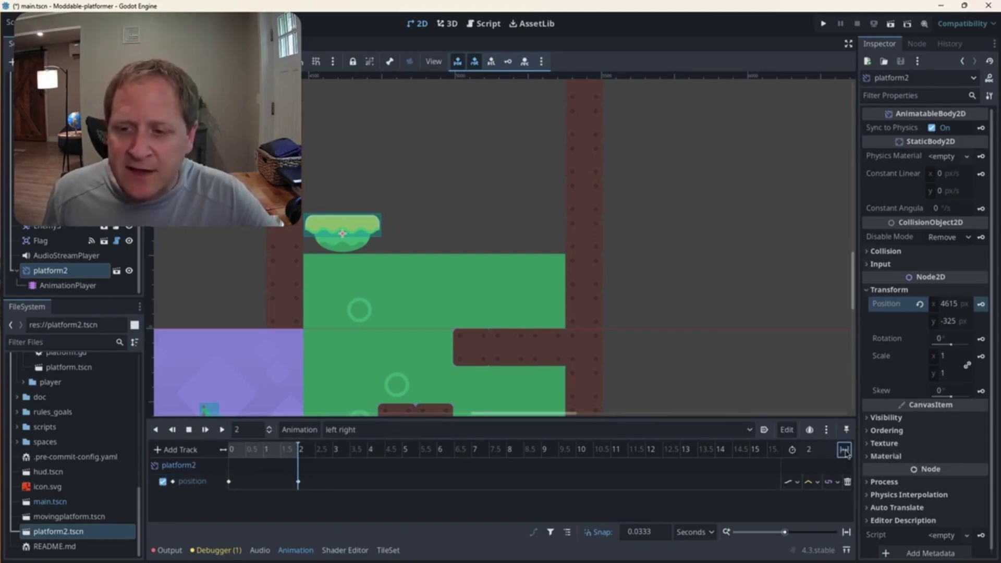
pyautogui.click(222, 430)
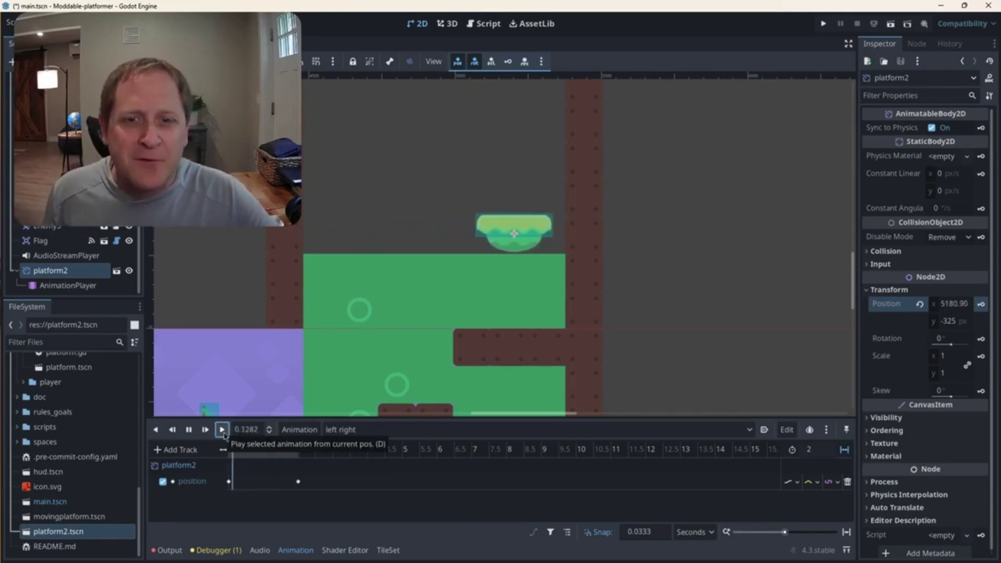
# - Stop playback so platform2 returns to x 5242, and turn on Autoplay on Load
pyautogui.click(189, 430)
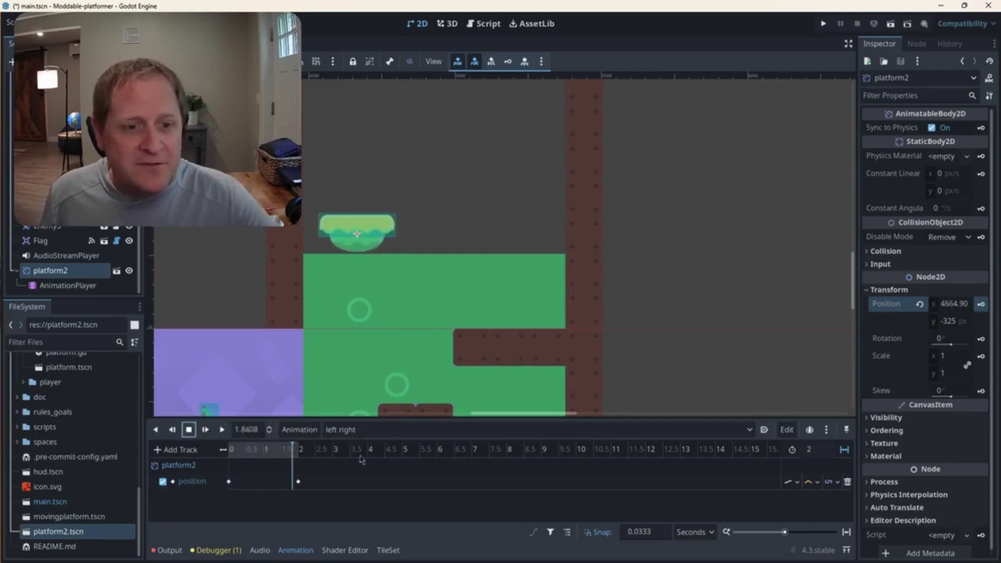
pyautogui.click(764, 430)
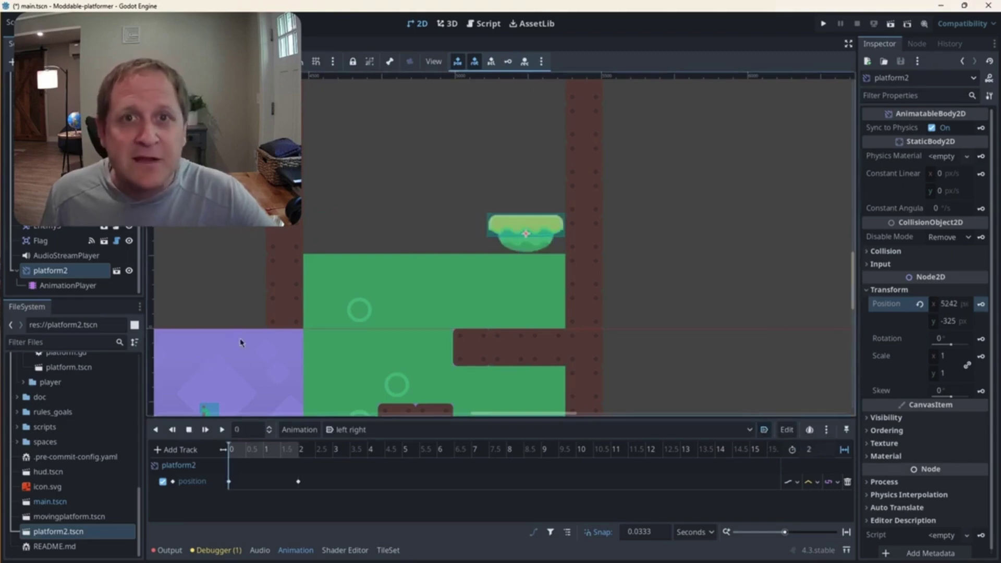
# - Test-run the game with F5, moving left and jumping onto the sliding platform2
pyautogui.press('F5')
pyautogui.press('Right')
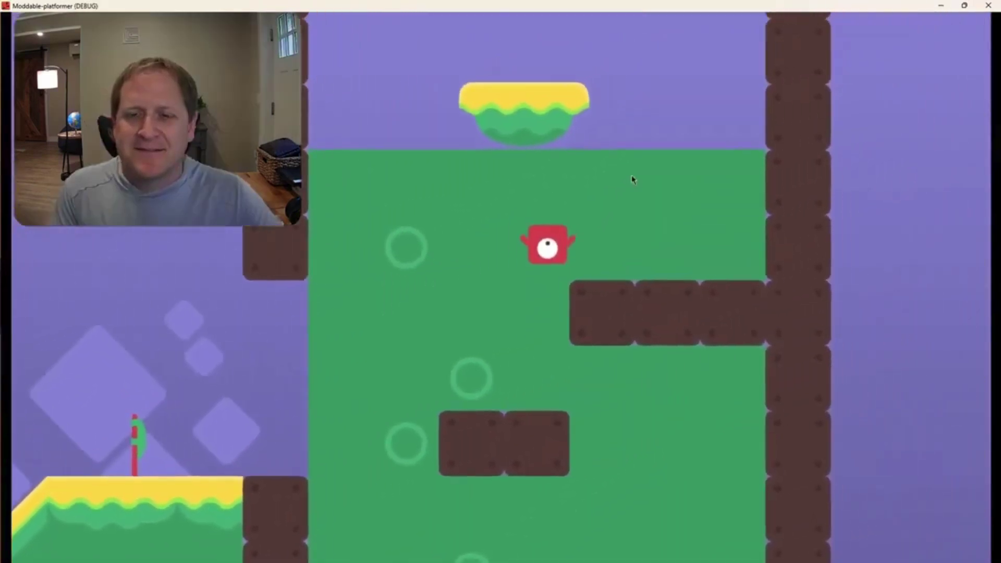
pyautogui.press('Left')
pyautogui.press('space')
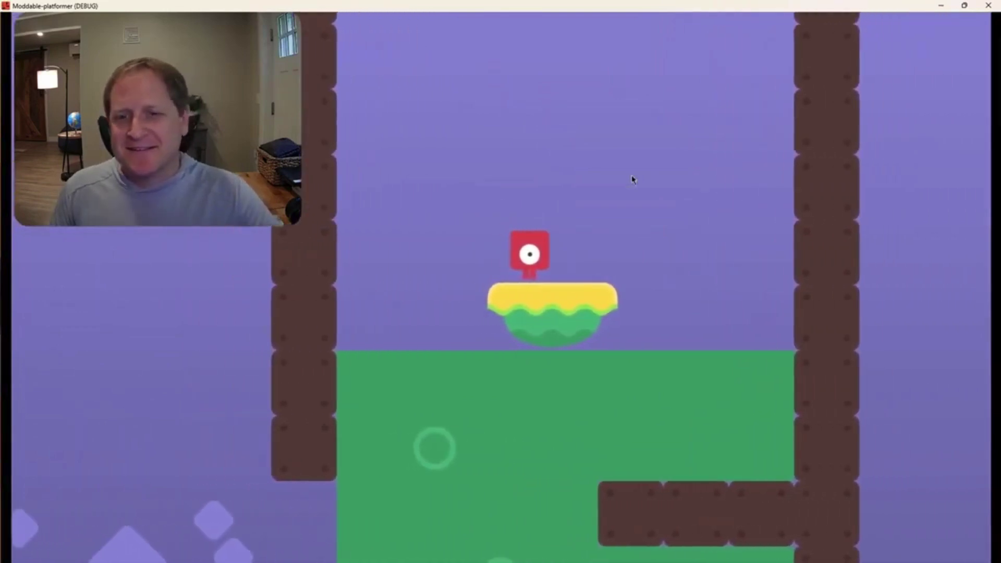
pyautogui.press('space')
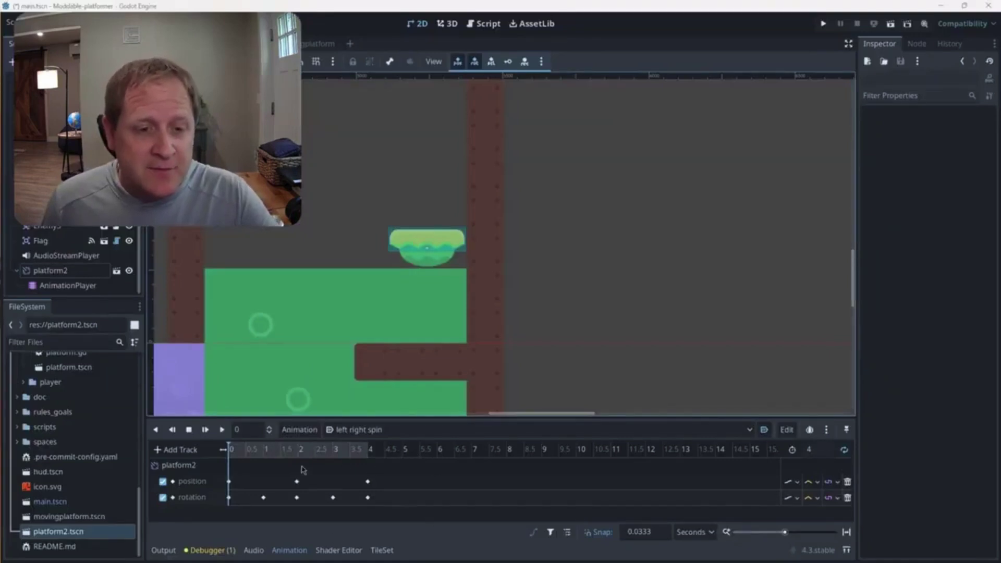
# - Keep 'left right spin' selected, select the platform2 track and play it
pyautogui.click(377, 429)
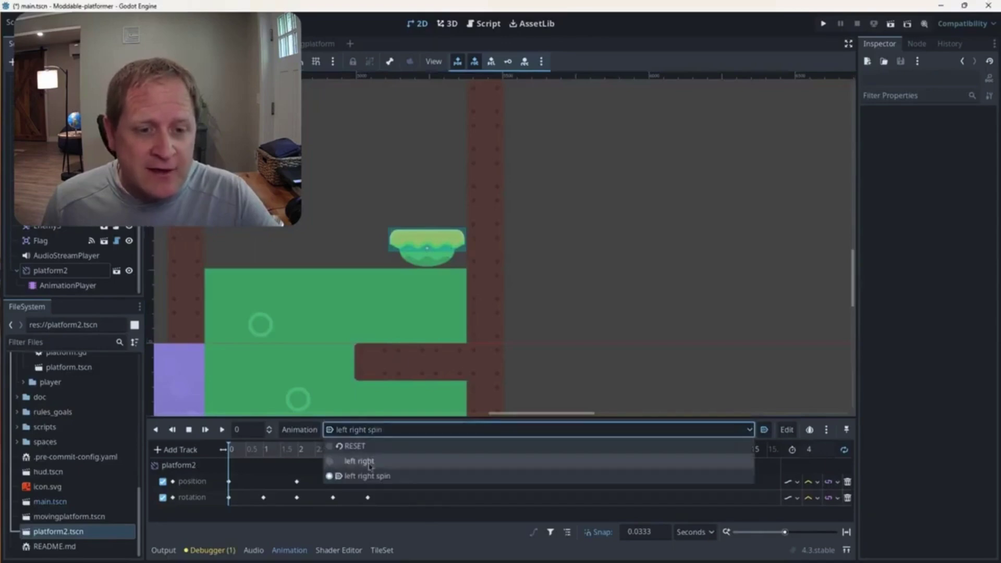
pyautogui.click(370, 480)
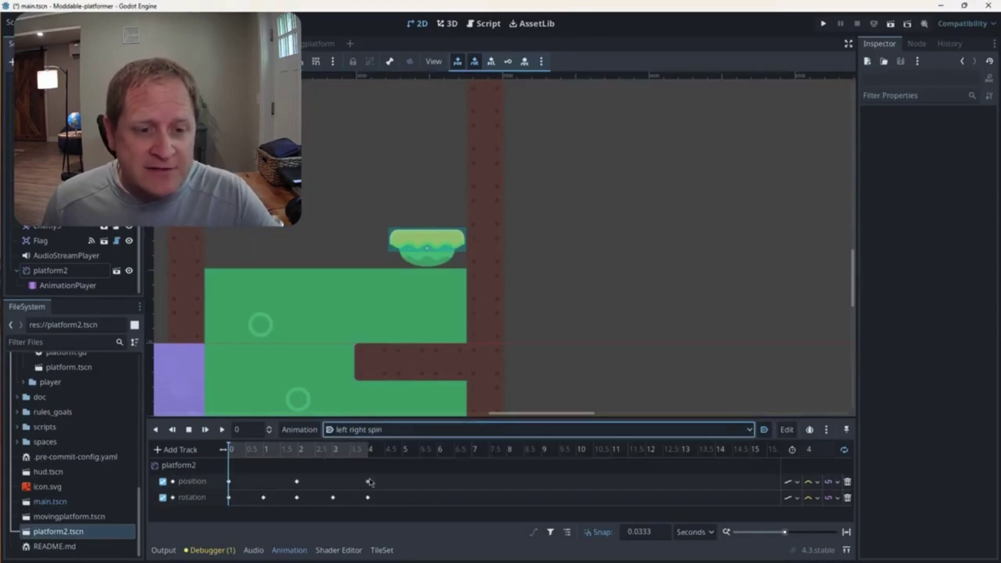
pyautogui.click(211, 466)
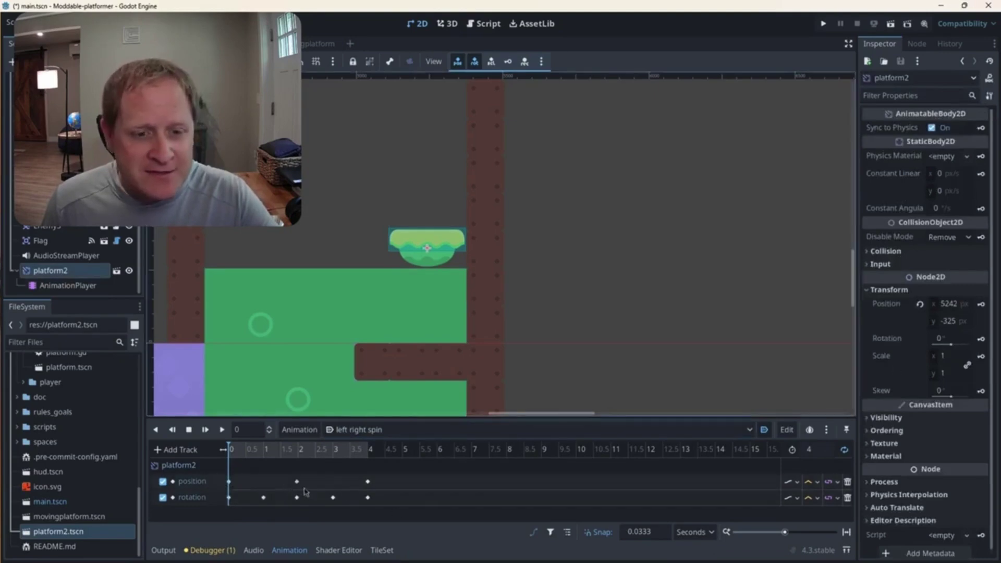
pyautogui.click(222, 429)
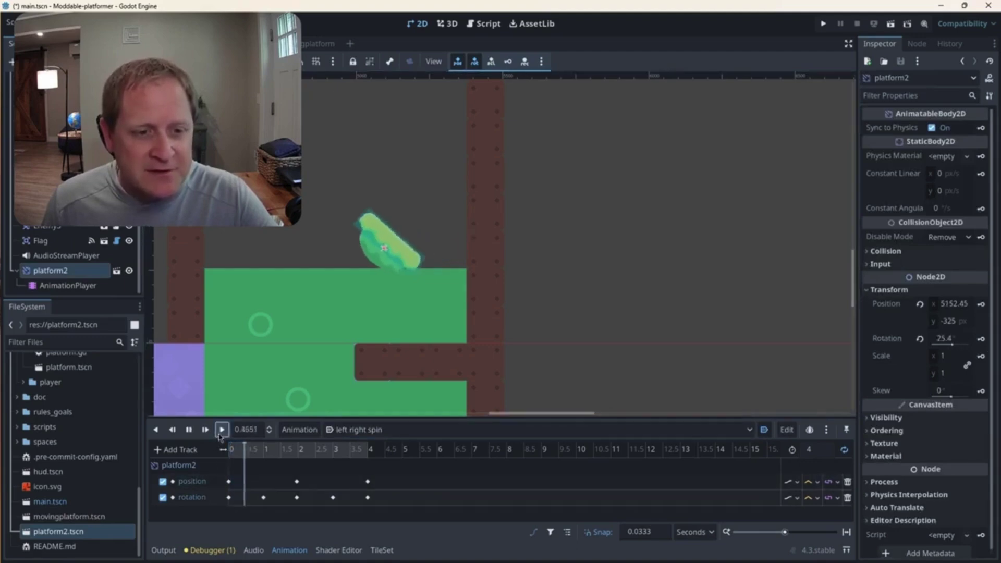